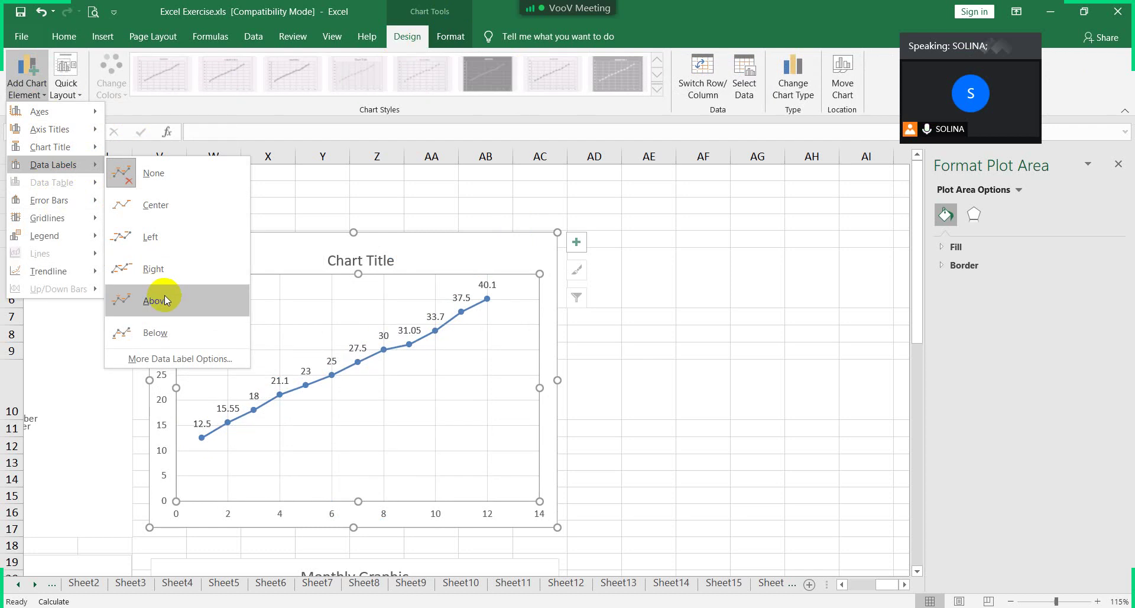
# Place the line chart's data labels below the points and add an exponential trendline
pyautogui.click(161, 332)
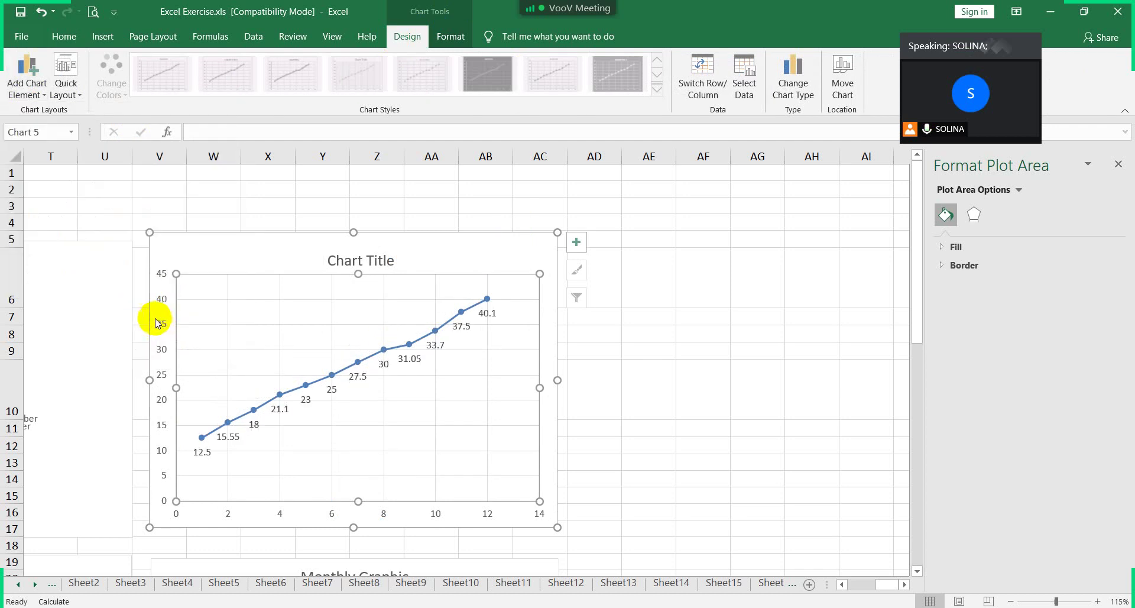
pyautogui.click(38, 97)
pyautogui.moveTo(80, 202)
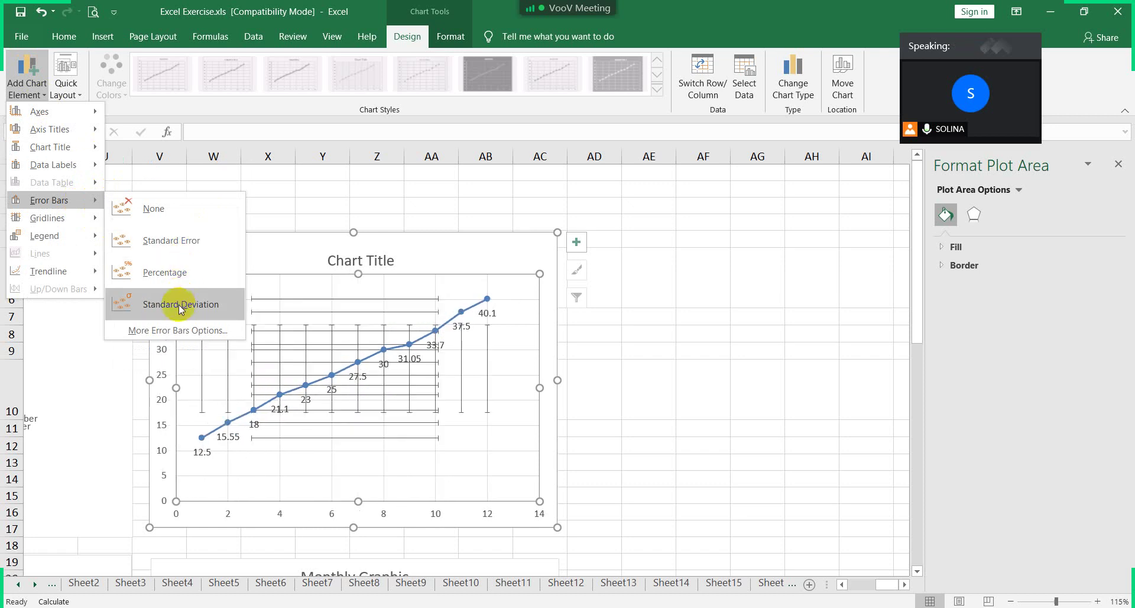
pyautogui.moveTo(41, 217)
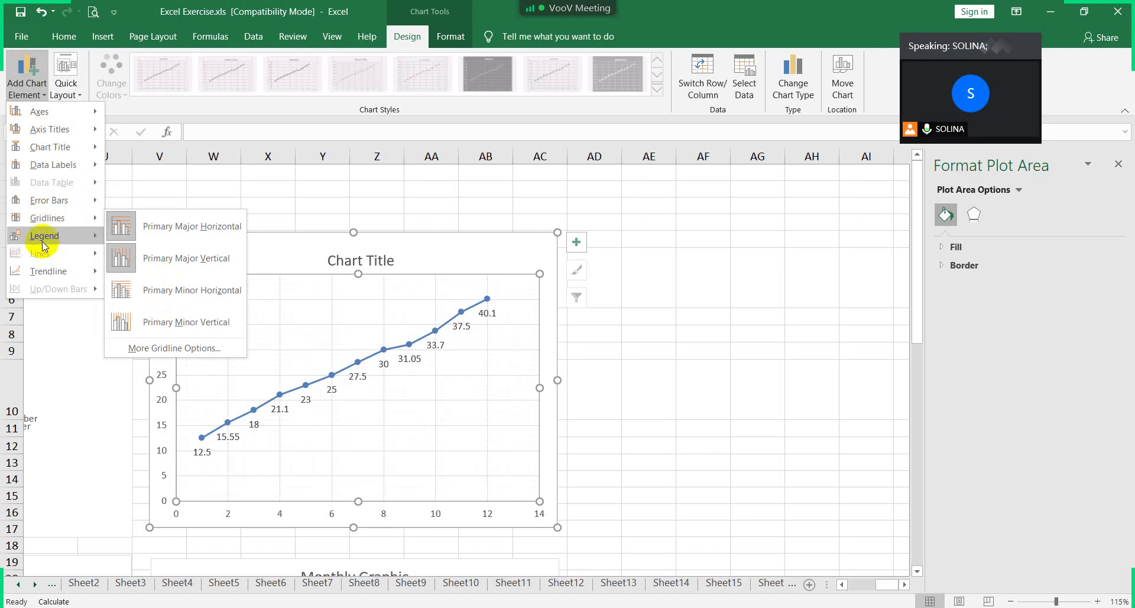
pyautogui.moveTo(76, 241)
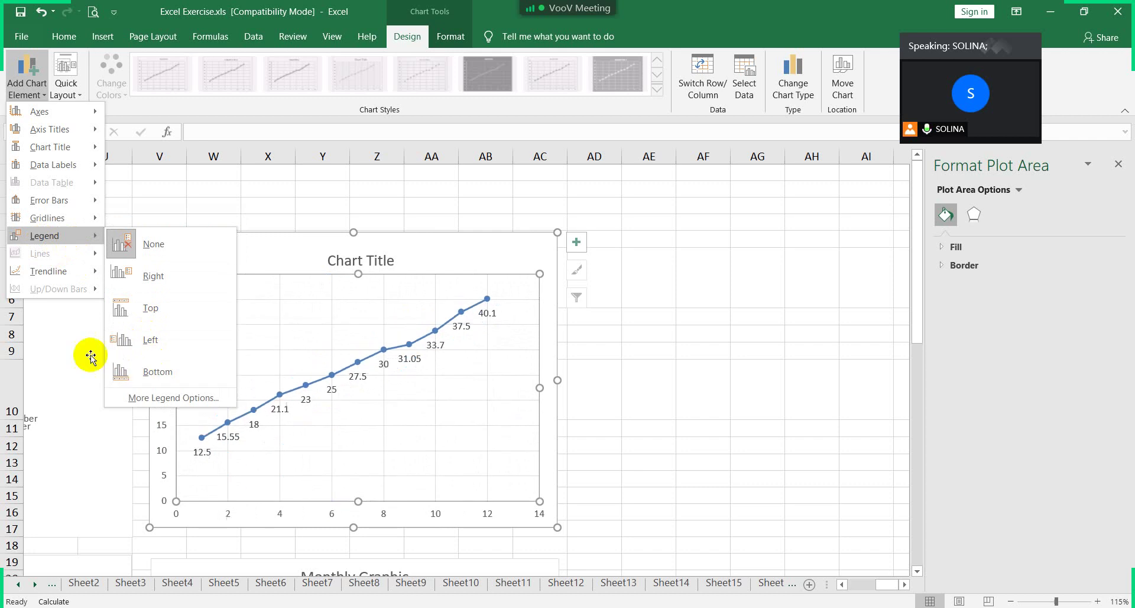
pyautogui.moveTo(51, 272)
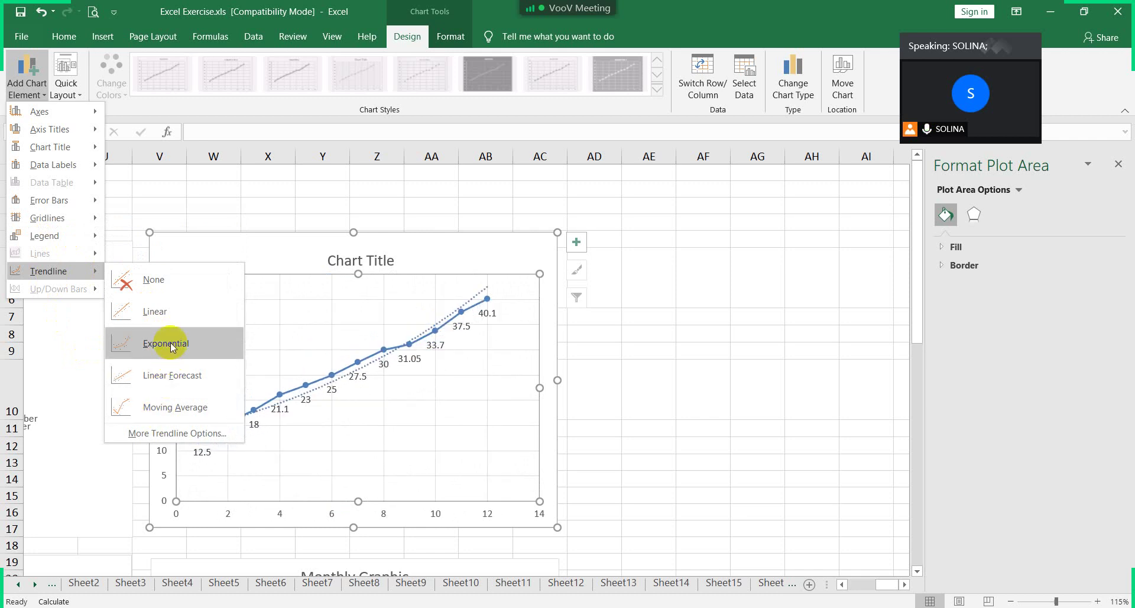
pyautogui.click(160, 312)
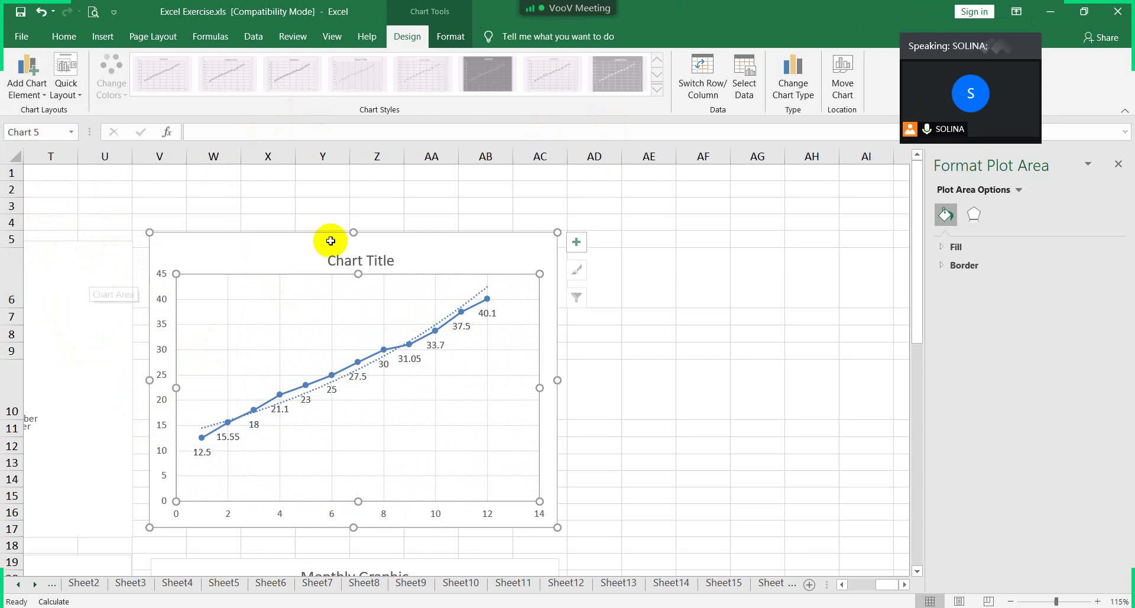
# Swap the chart's rows and columns and switch them back to the original arrangement
pyautogui.click(703, 78)
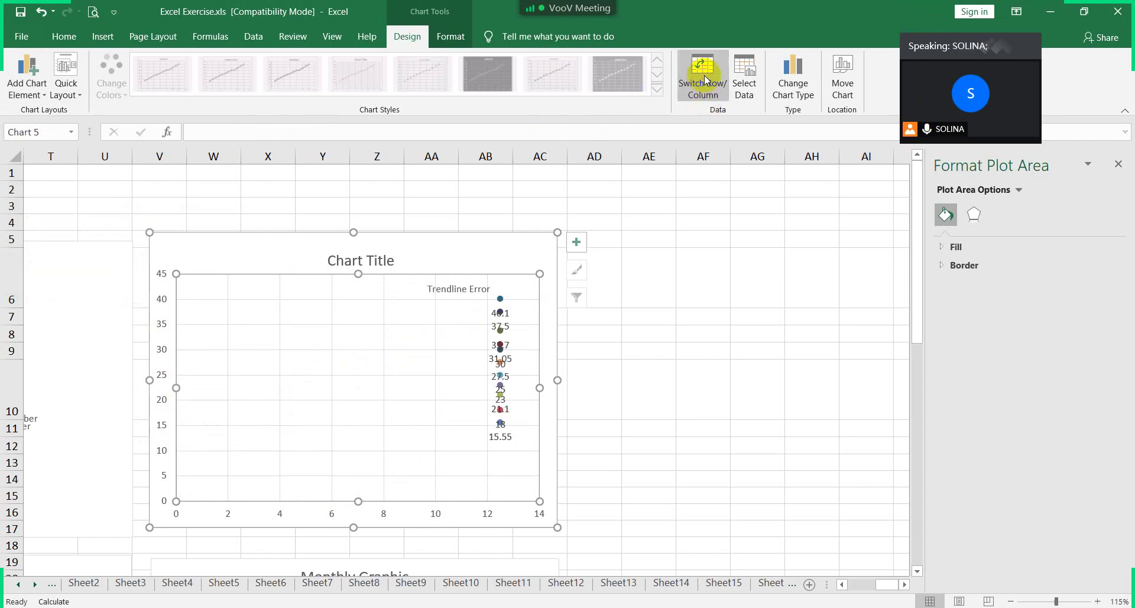
pyautogui.click(704, 79)
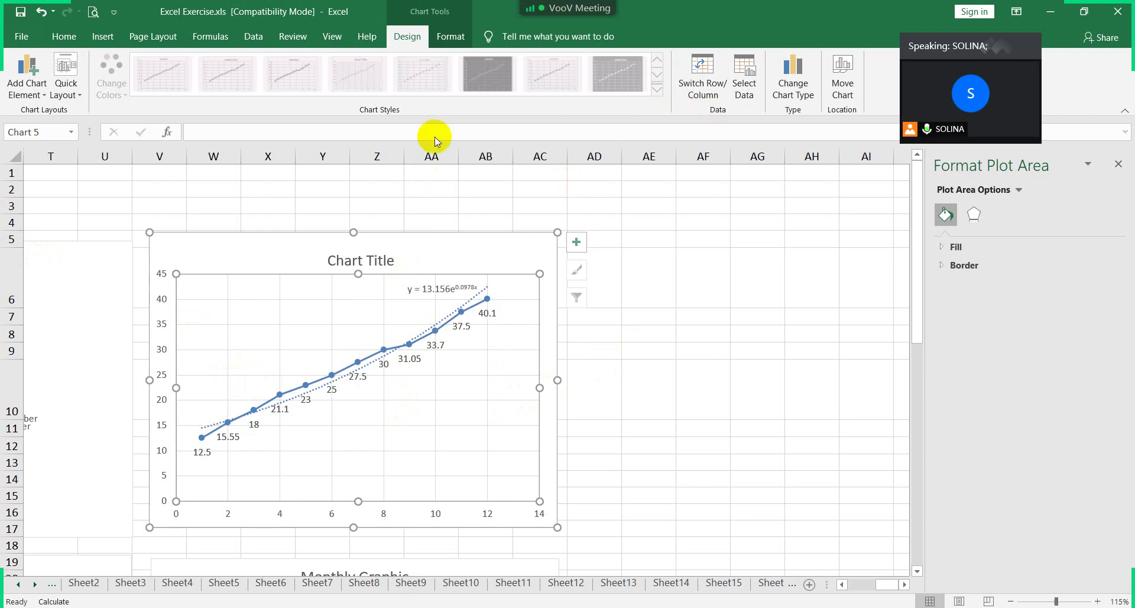
# Select the chart's Vertical (Value) Axis element for formatting
pyautogui.click(452, 39)
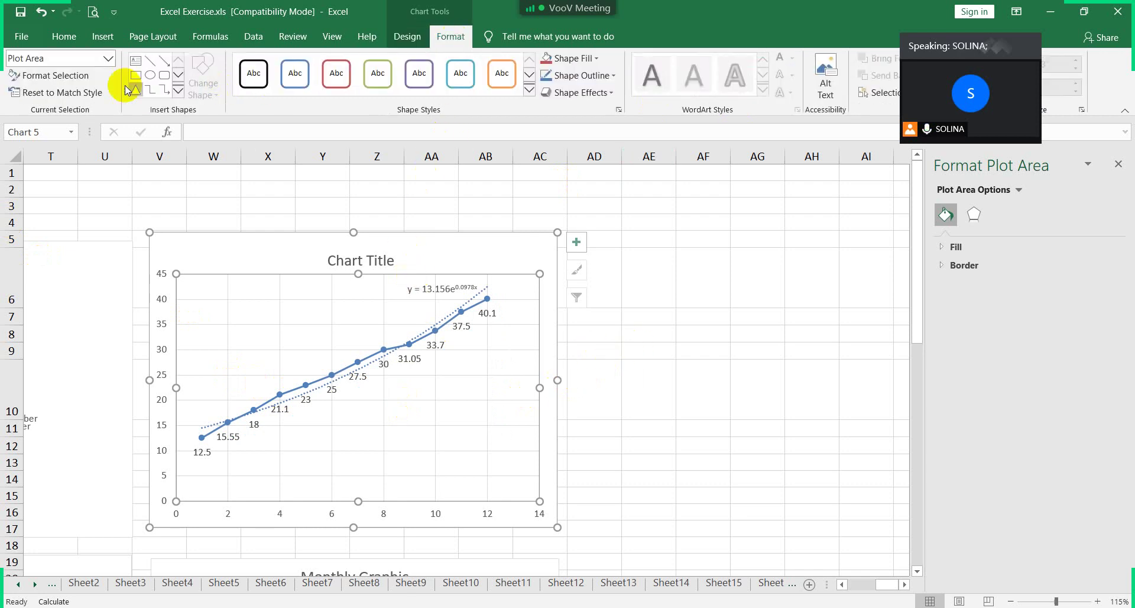
pyautogui.click(108, 58)
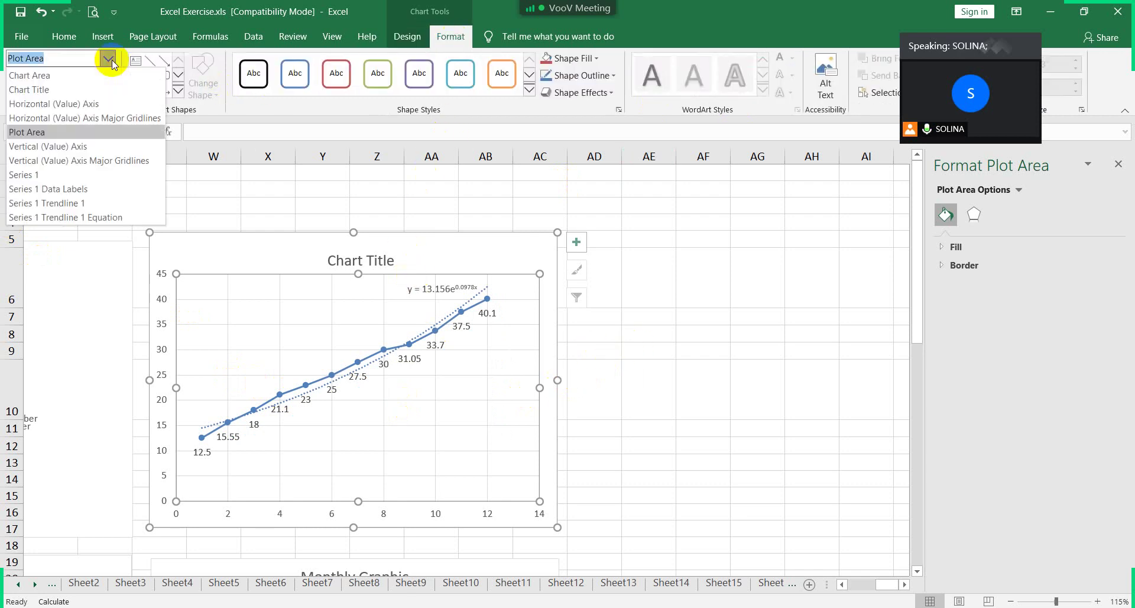
pyautogui.click(67, 152)
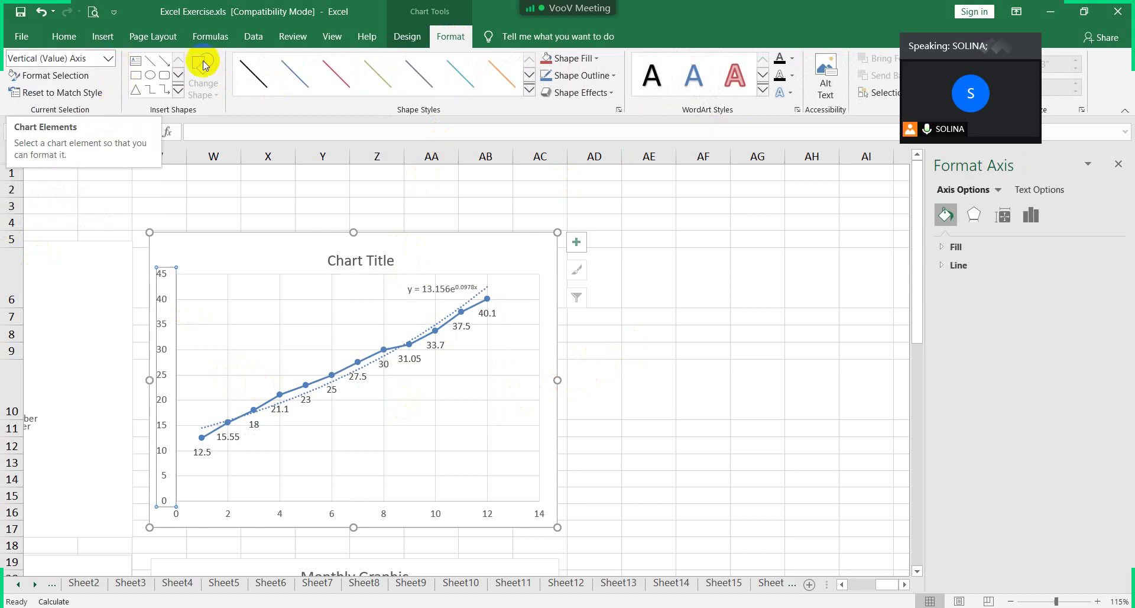
pyautogui.click(903, 584)
pyautogui.moveTo(976, 27); pyautogui.dragTo(1011, 359)
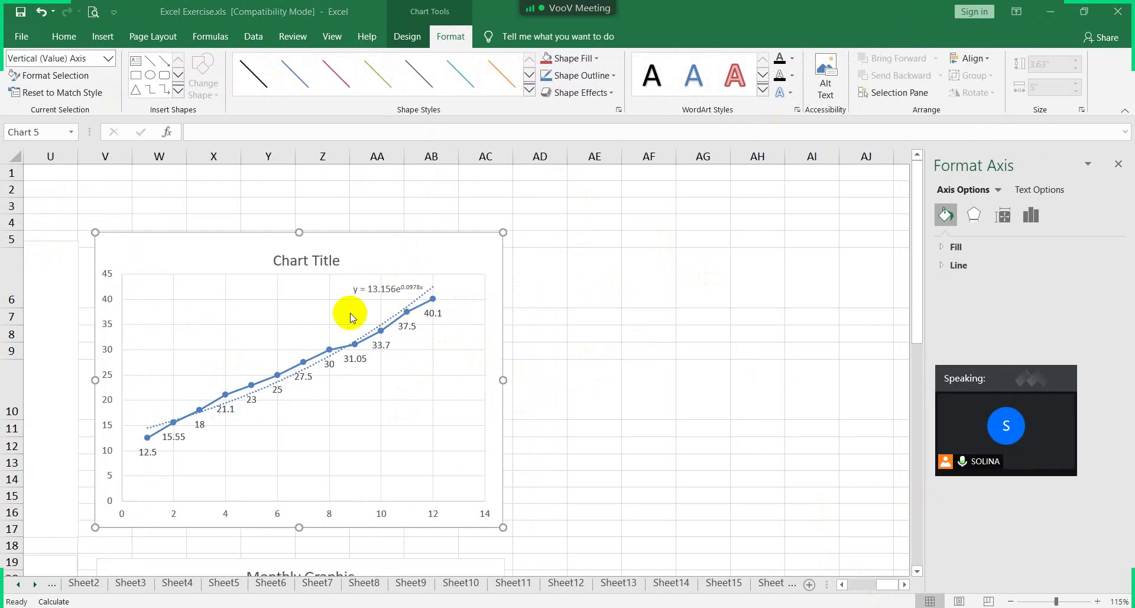
# Apply the second WordArt style in the third row, black with a light-blue outline, to the chart title
pyautogui.click(304, 260)
pyautogui.click(327, 263)
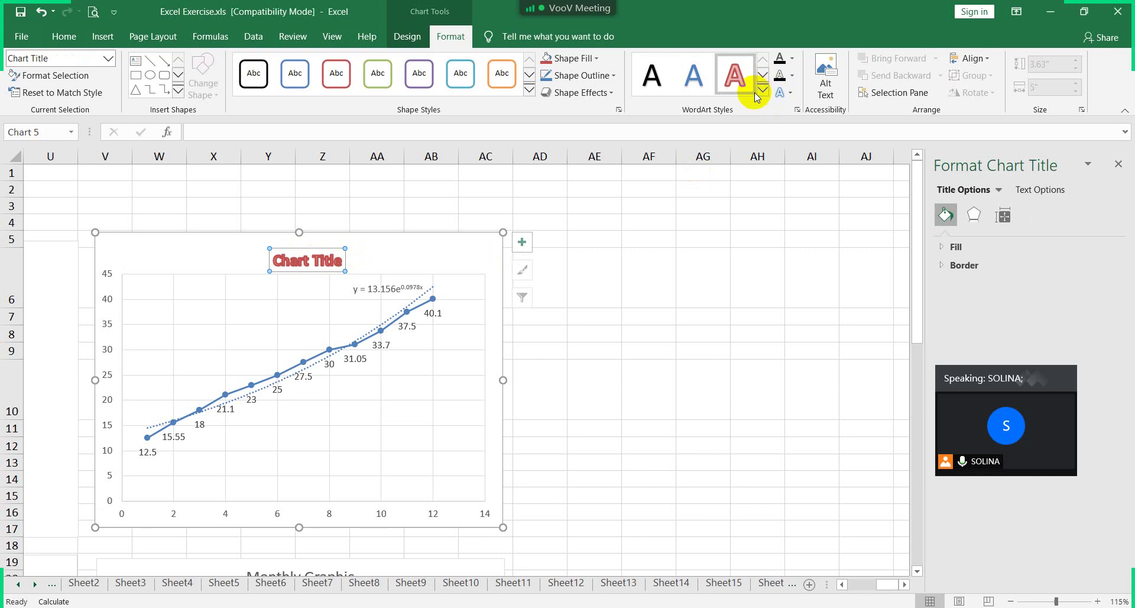
pyautogui.click(767, 92)
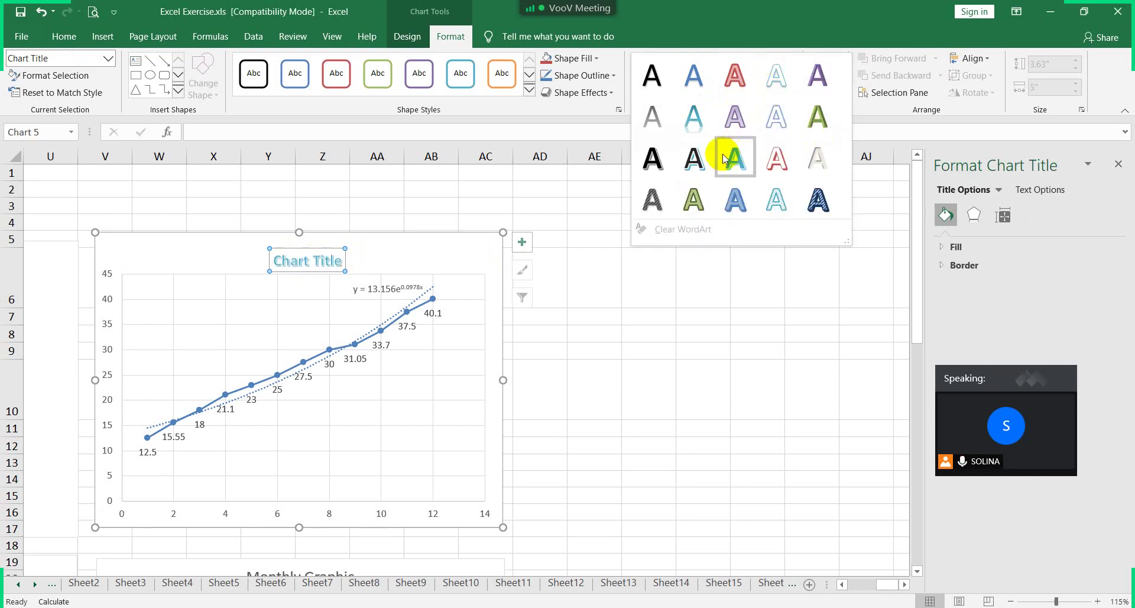
pyautogui.click(702, 164)
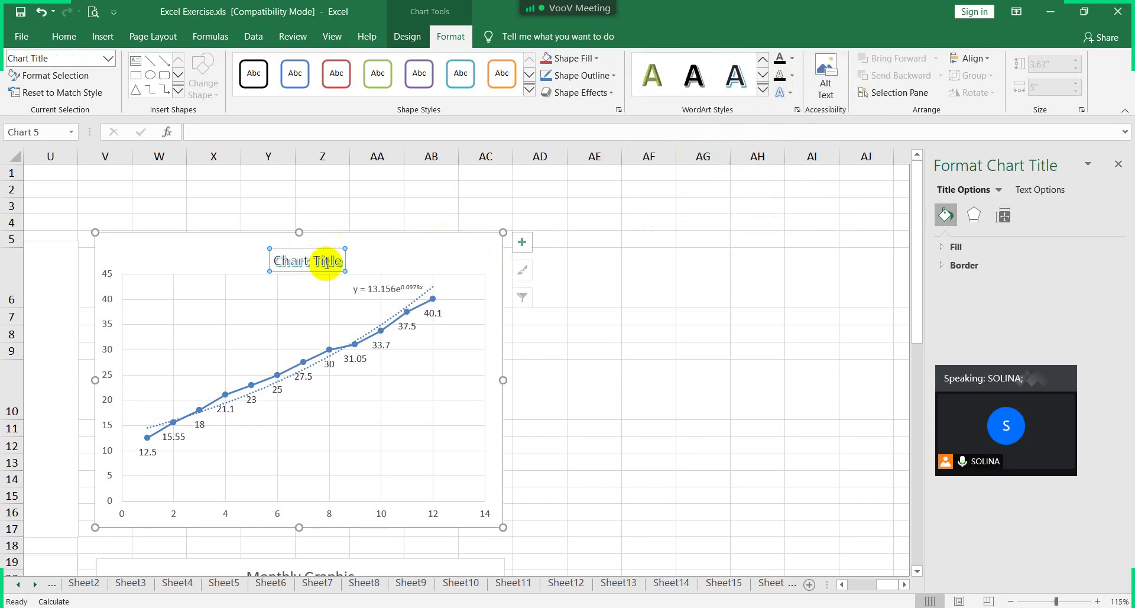
# Replace the chart title's text with "Monthly Graphic"
pyautogui.moveTo(274, 257); pyautogui.dragTo(404, 244)
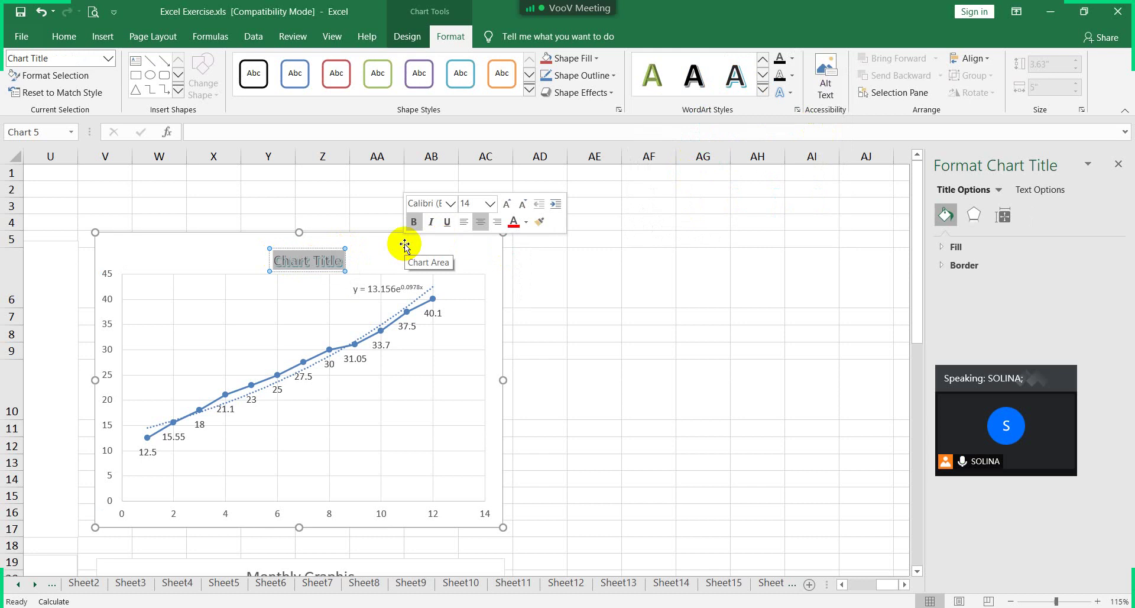
pyautogui.write('Monthly Graphic')
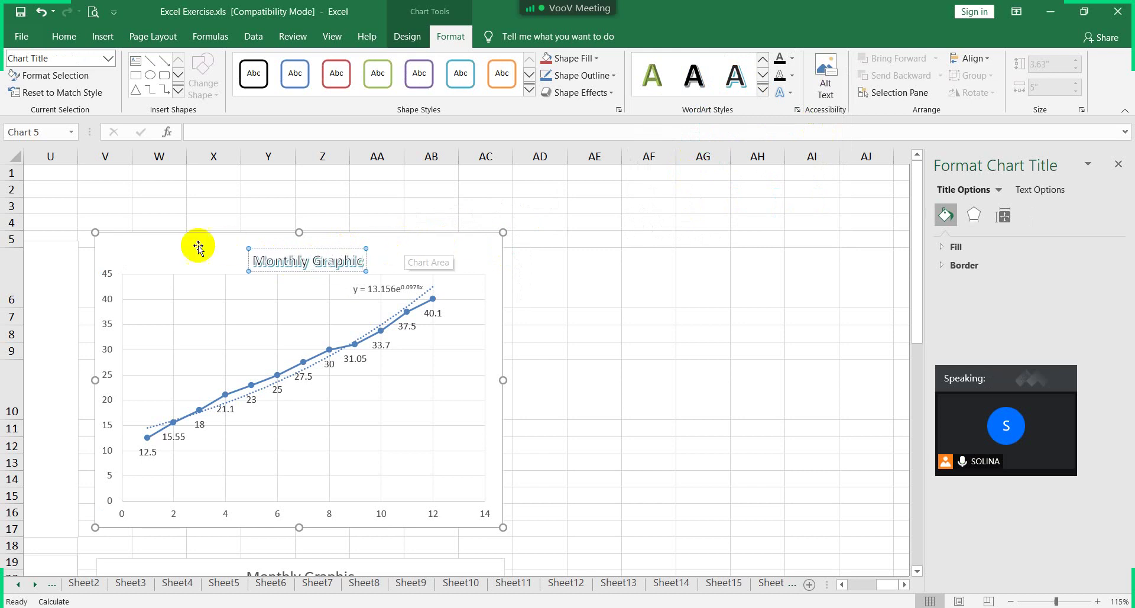
pyautogui.click(523, 224)
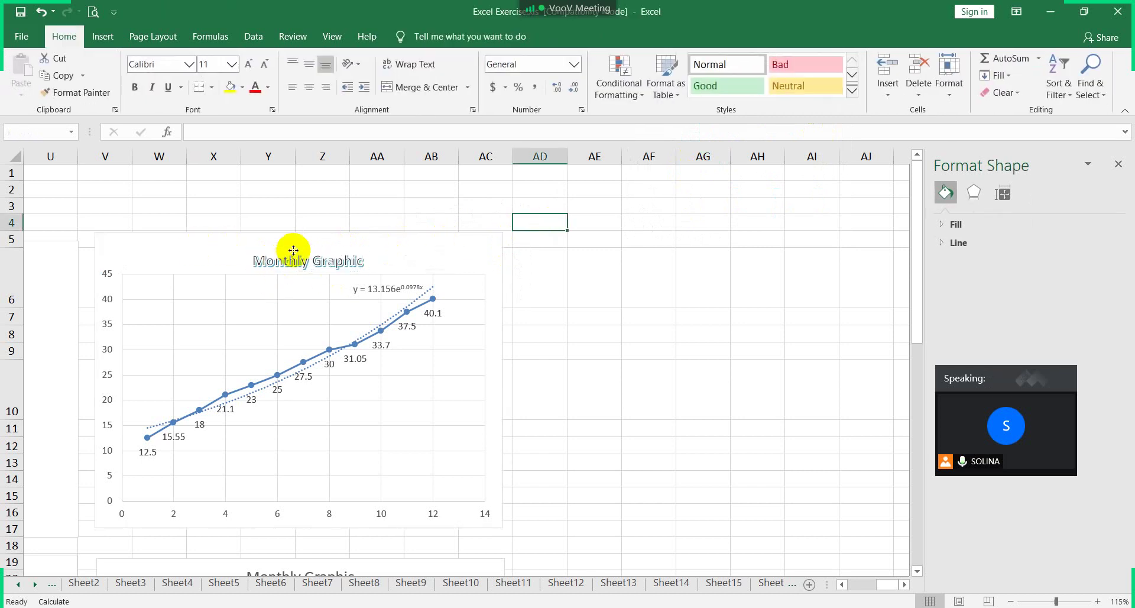
# Restyle the "Monthly Graphic" chart title with the solid black, shadowed WordArt style that starts the third row
pyautogui.click(340, 251)
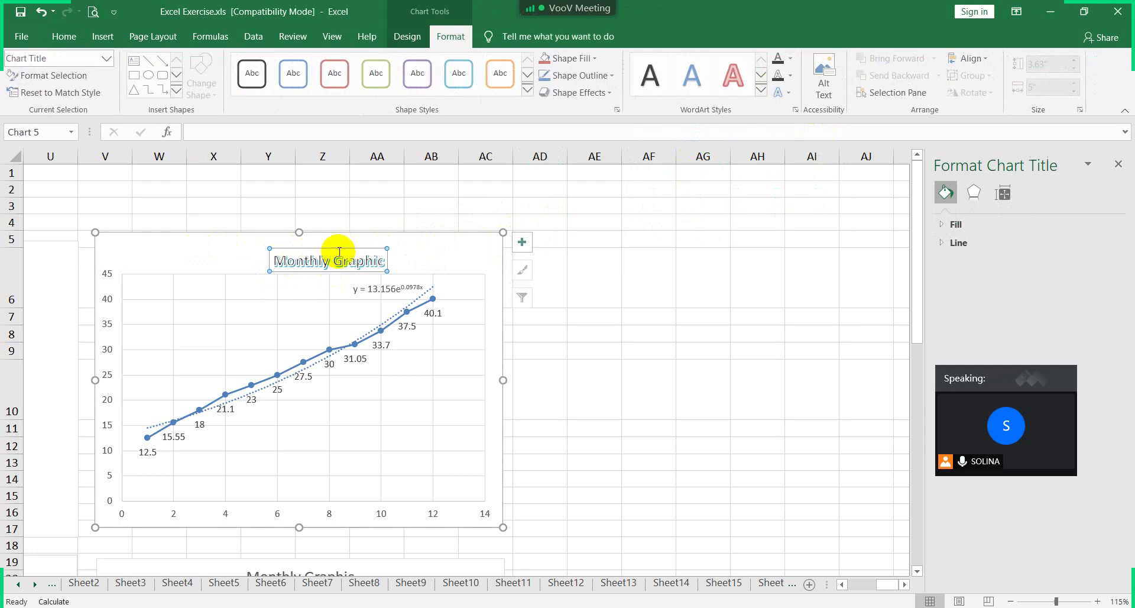
pyautogui.click(761, 90)
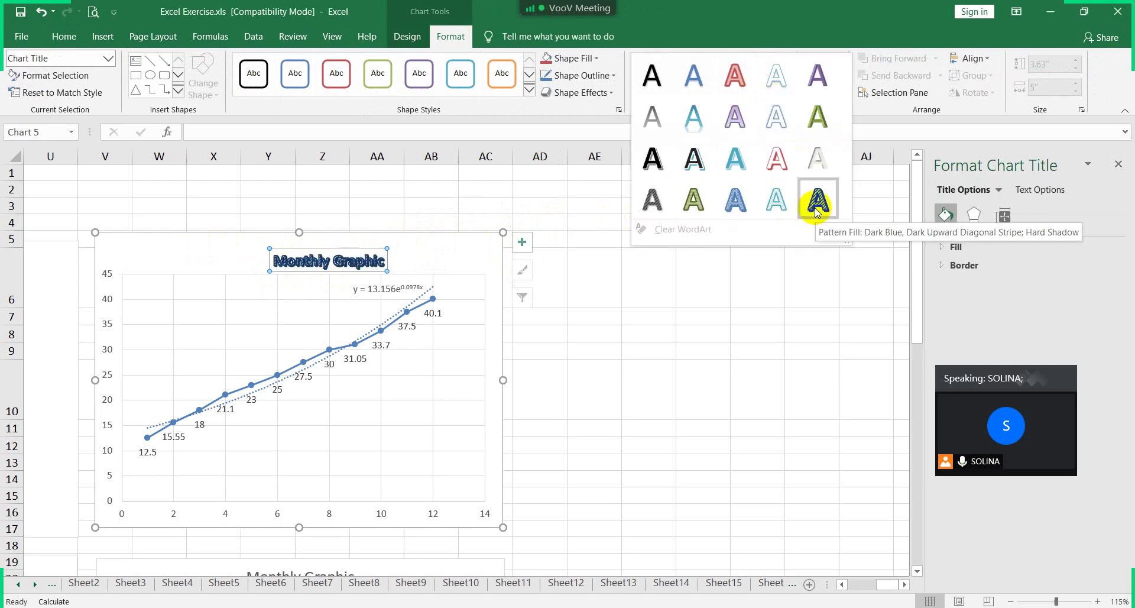
pyautogui.click(656, 162)
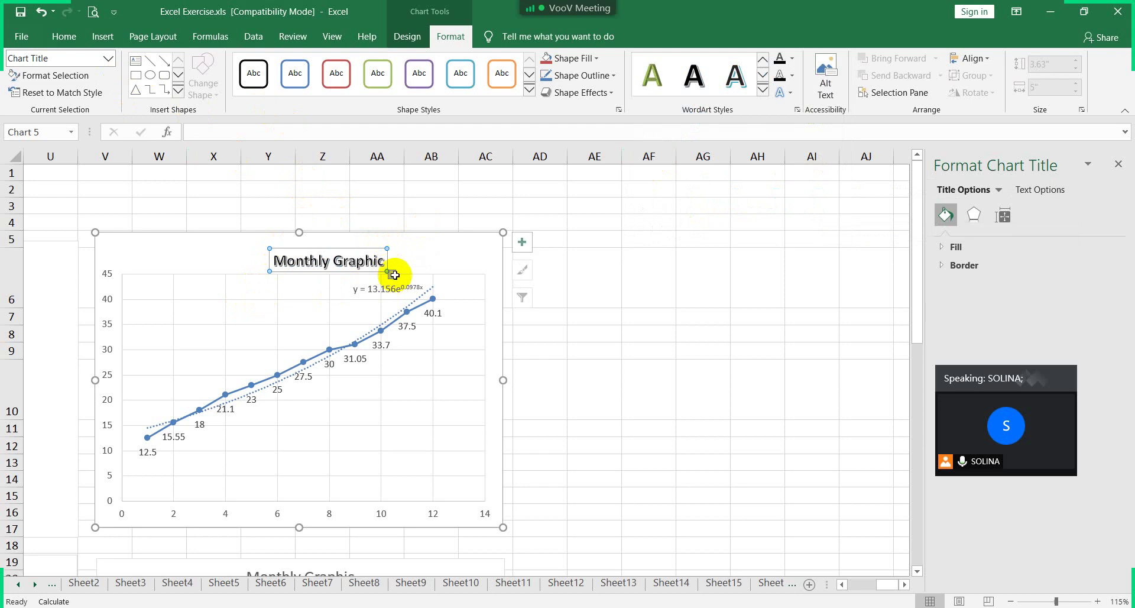
# Enlarge the "Monthly Graphic" chart title's text to 20 points and deselect the chart
pyautogui.click(366, 261)
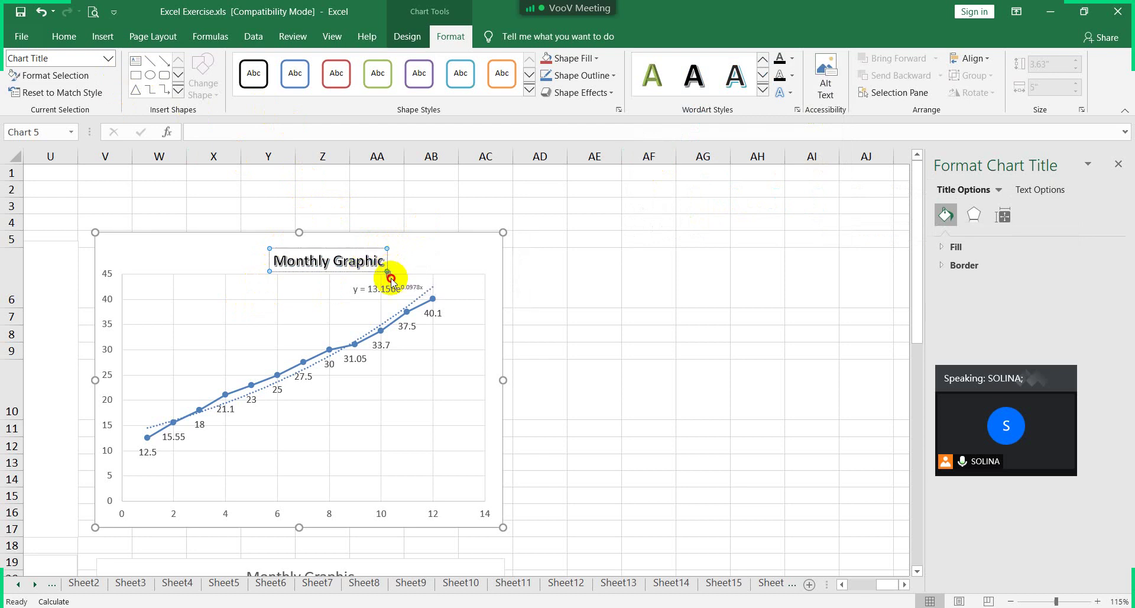
pyautogui.click(337, 256)
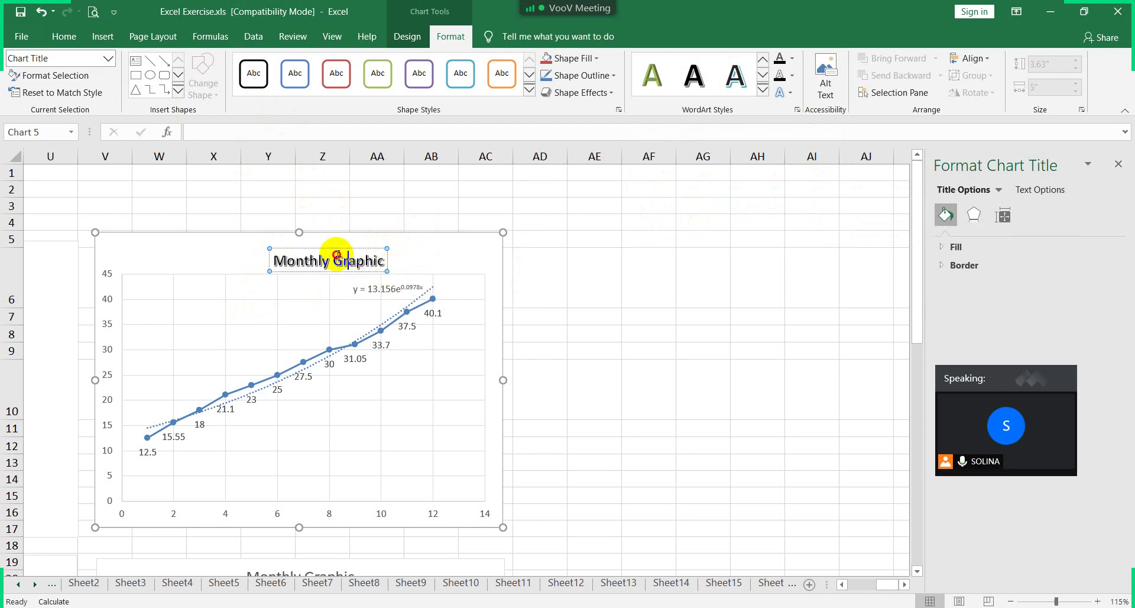
pyautogui.tripleClick(336, 255)
pyautogui.click(64, 36)
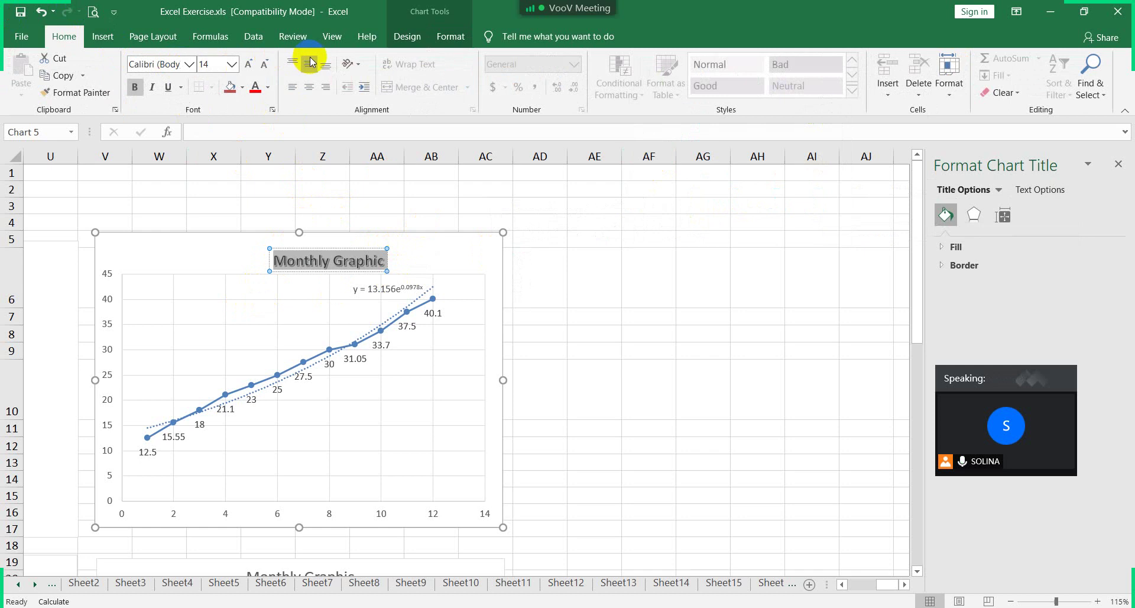
pyautogui.click(248, 64)
pyautogui.click(248, 63)
pyautogui.click(248, 64)
pyautogui.click(460, 275)
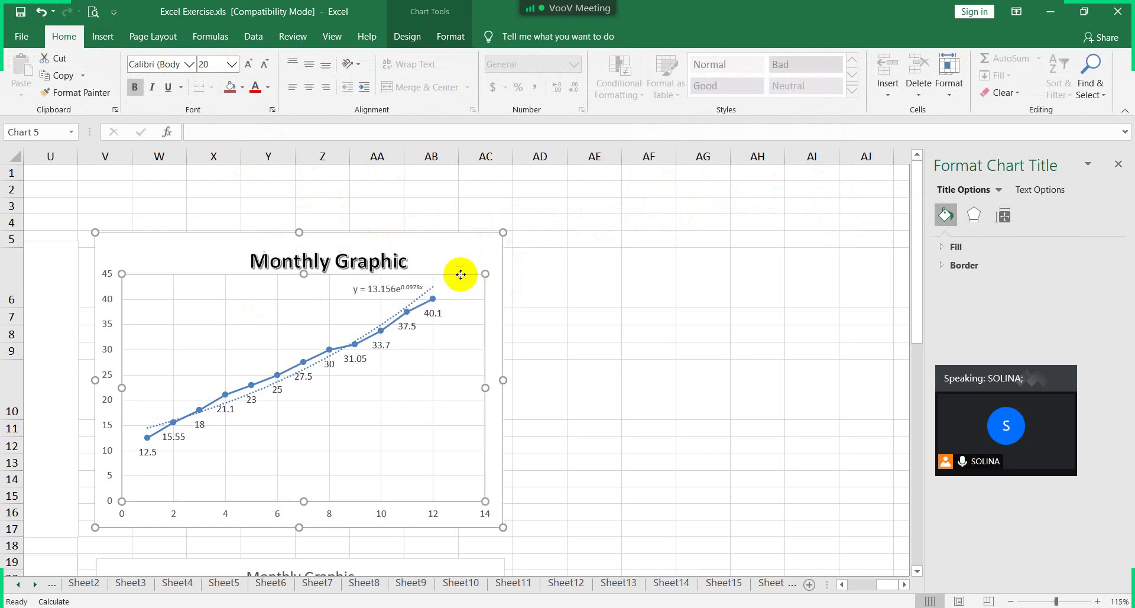
pyautogui.click(598, 250)
pyautogui.click(450, 319)
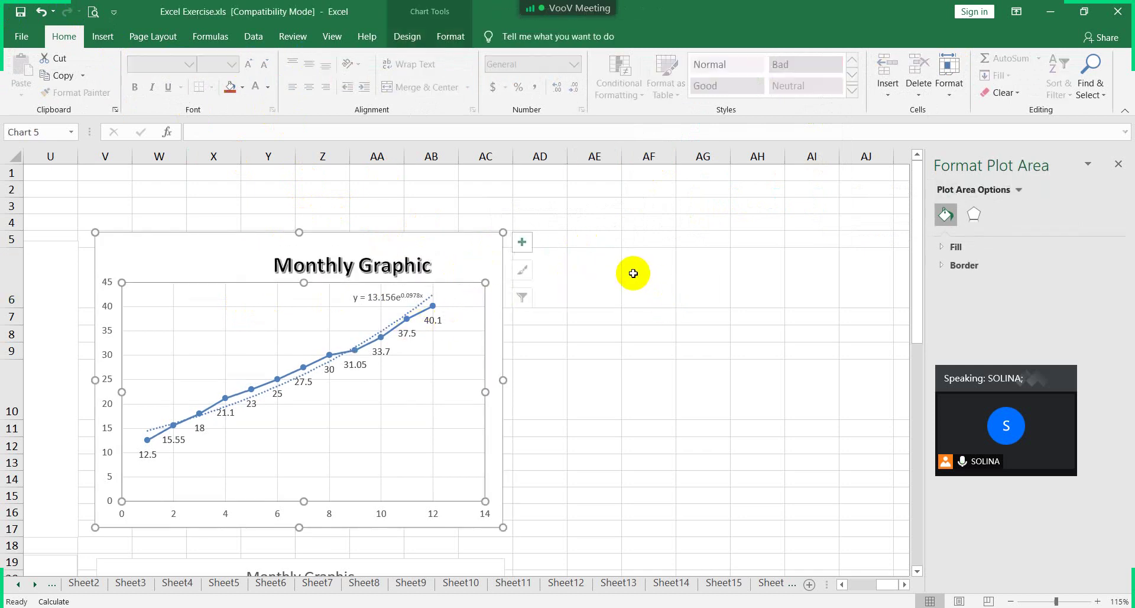
pyautogui.click(561, 333)
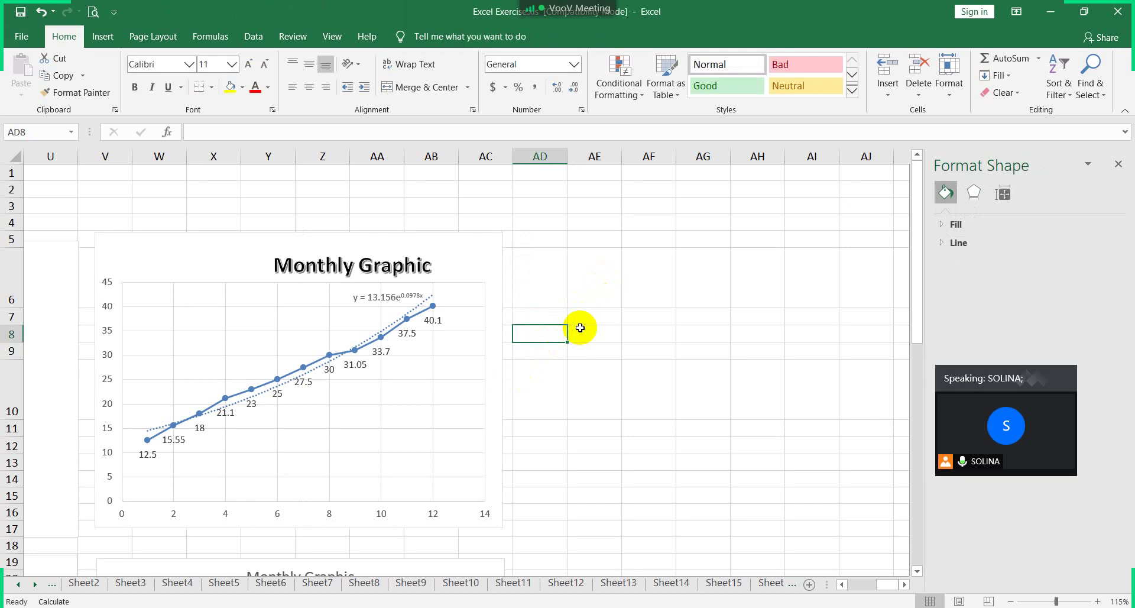
# Switch to Sheet13 and close the Format Shape pane
pyautogui.keyDown('ctrl'); pyautogui.scroll(-4, 558, 327); pyautogui.keyUp('ctrl')
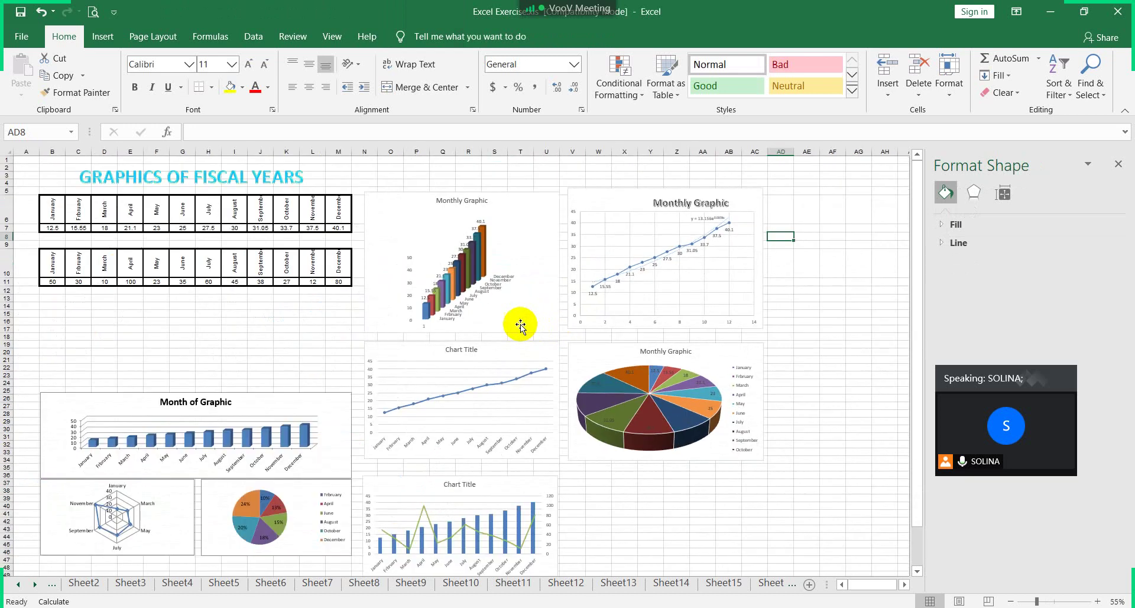
pyautogui.scroll(-4, 519, 325)
pyautogui.click(618, 582)
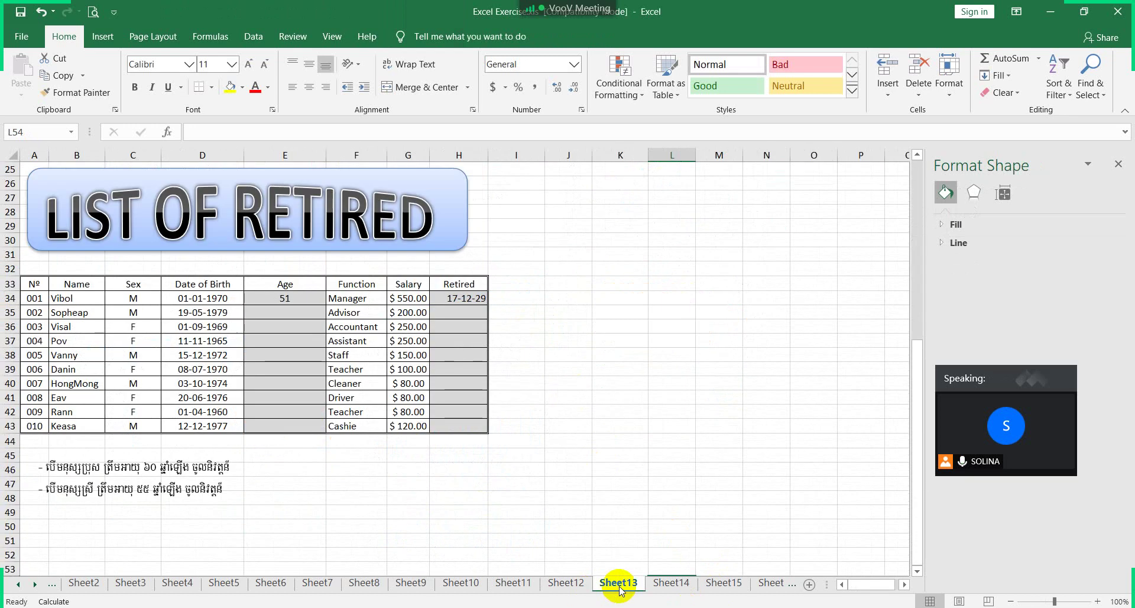
pyautogui.click(37, 584)
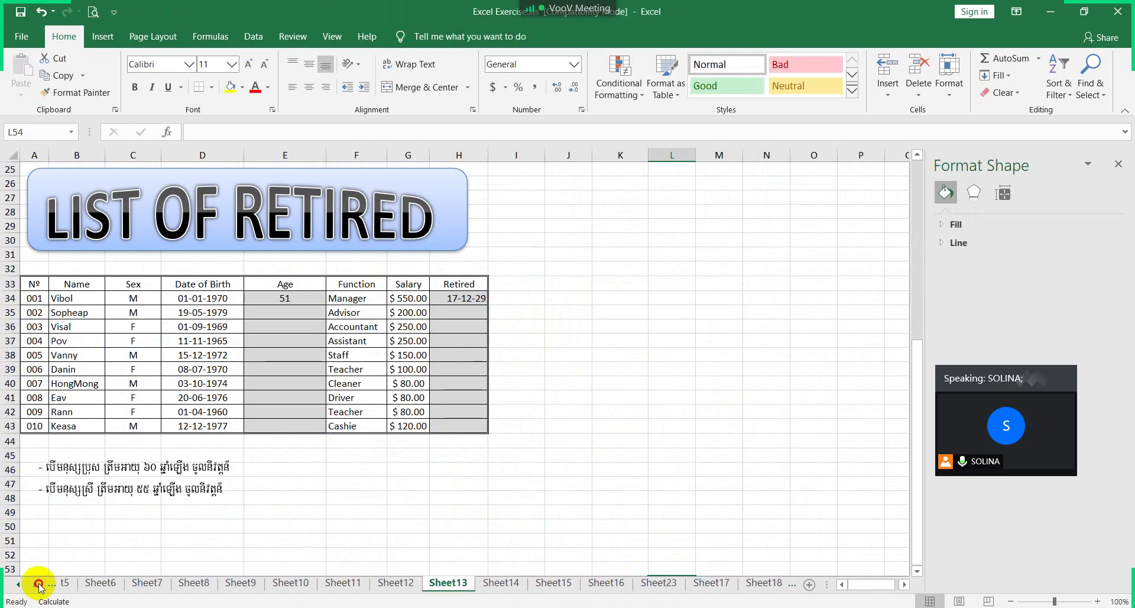
pyautogui.click(36, 584)
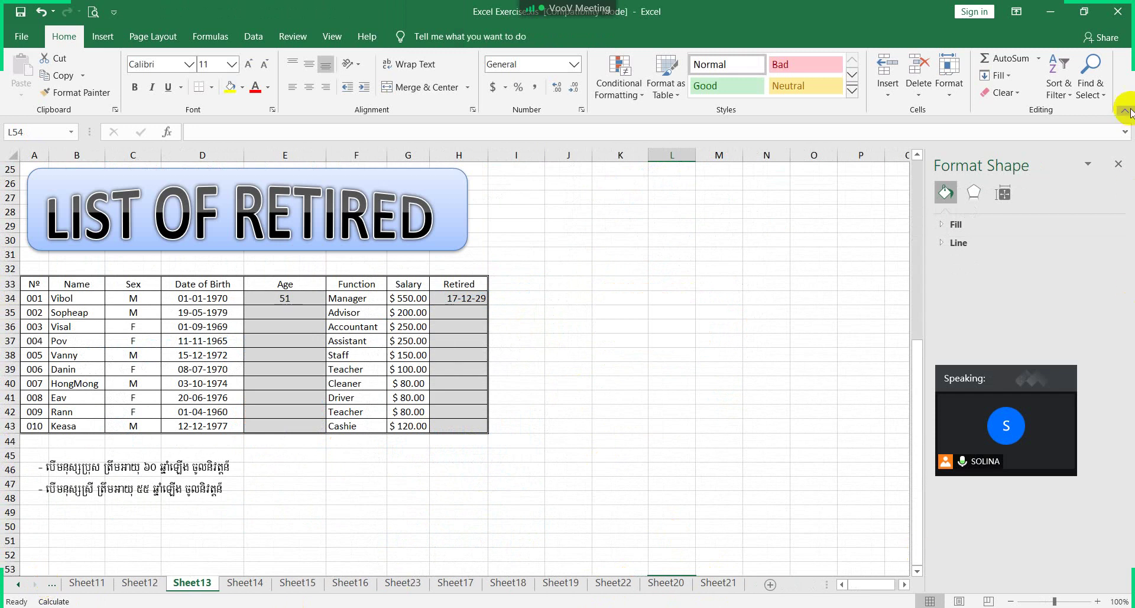
pyautogui.click(1114, 164)
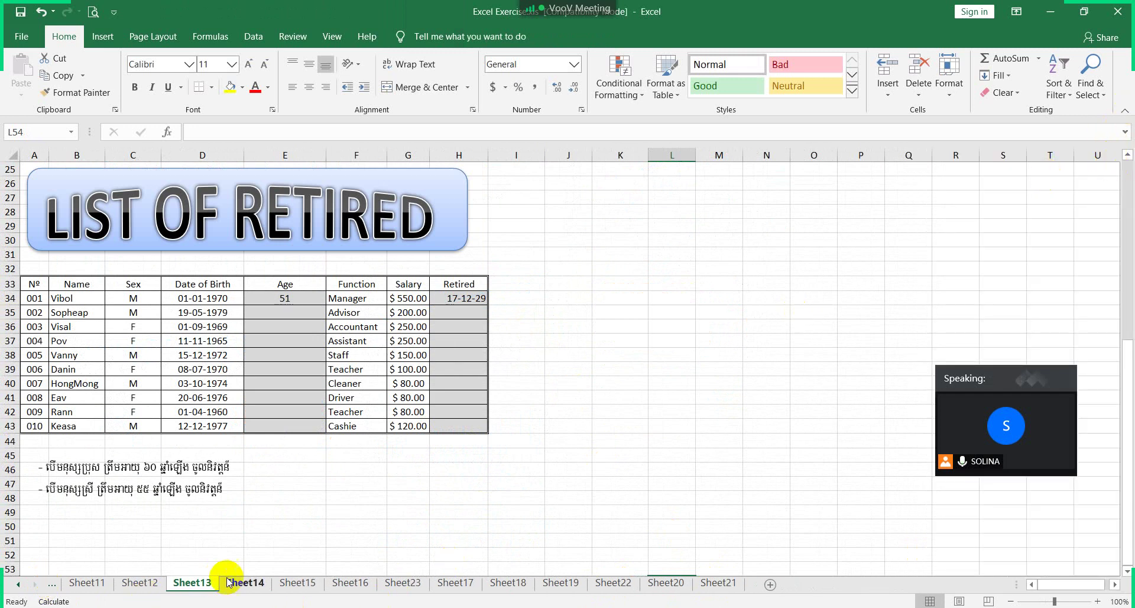
# Open Sheet18 and select the December amount in the ABCD Company table
pyautogui.click(244, 583)
pyautogui.click(404, 584)
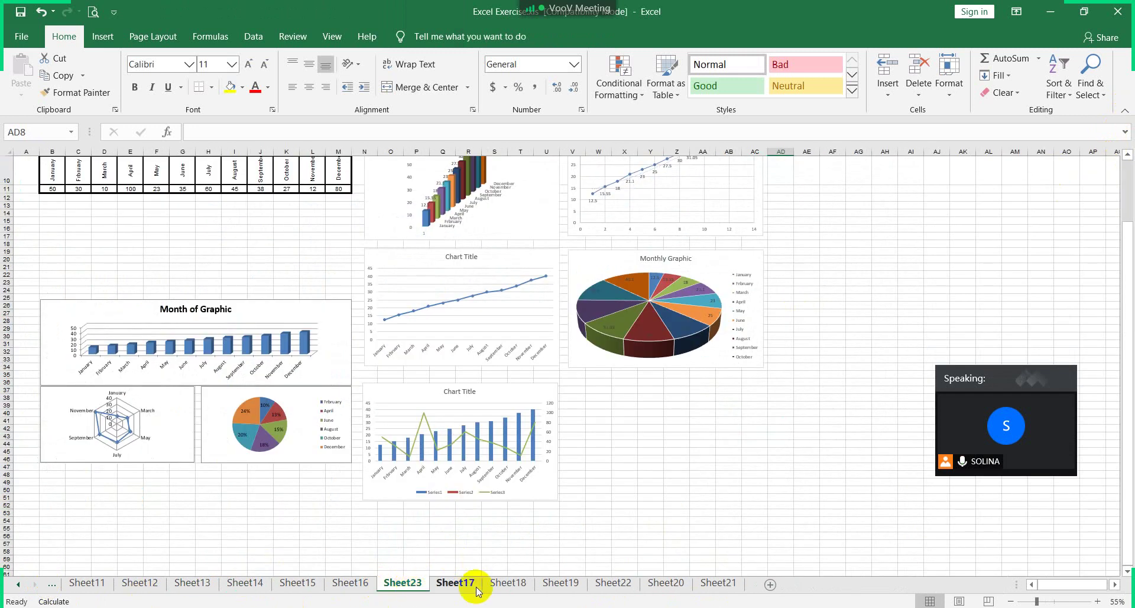
pyautogui.click(455, 584)
pyautogui.click(507, 583)
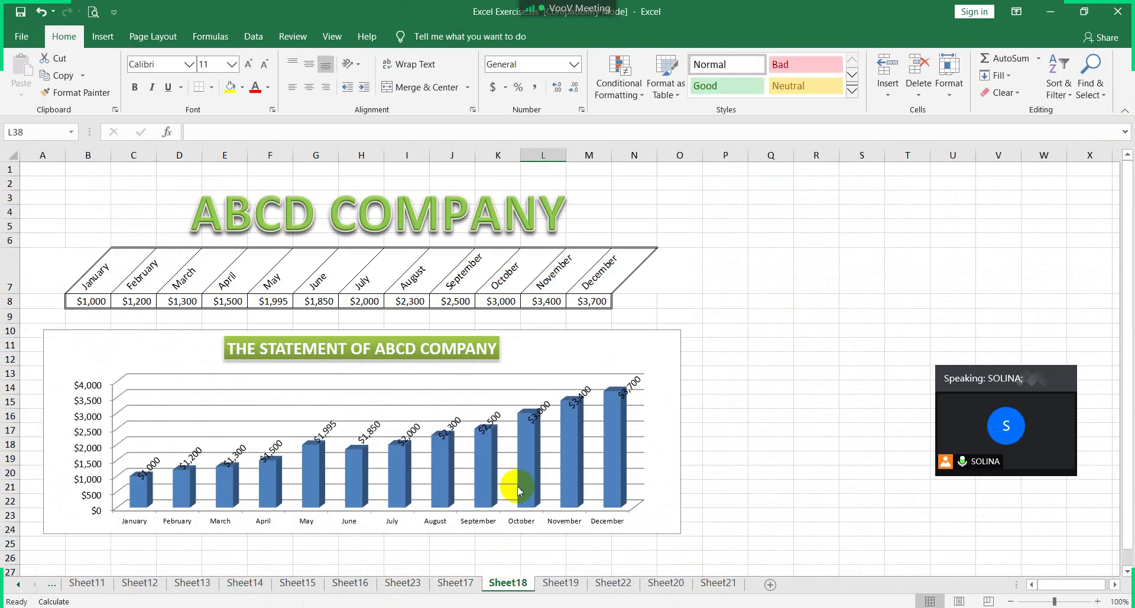
pyautogui.click(769, 326)
pyautogui.click(591, 300)
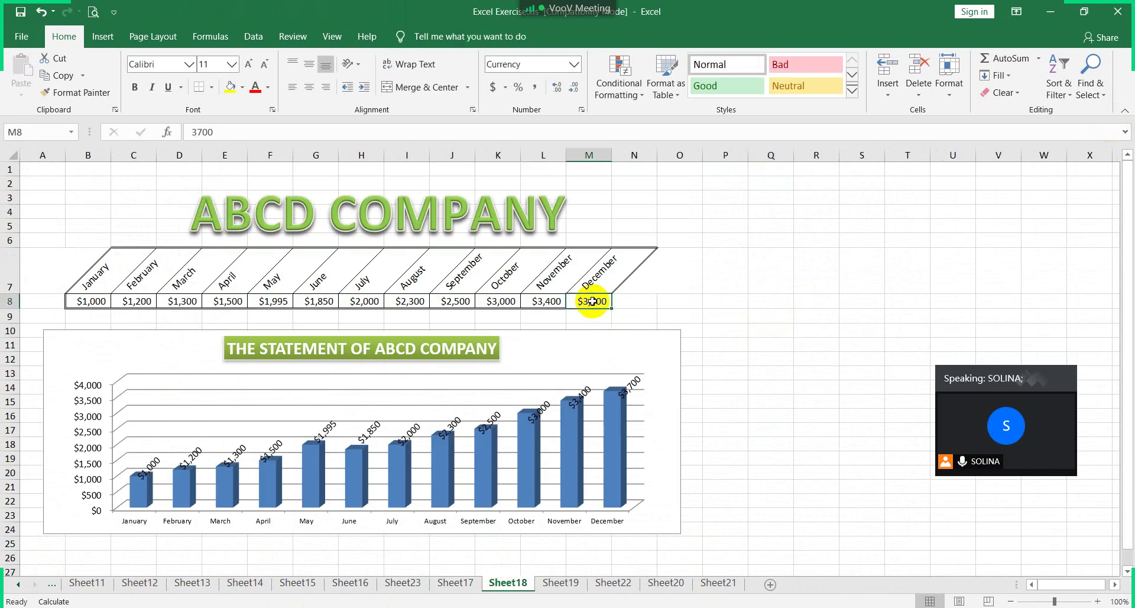
# Set the text orientation of the month headers in B7:M7 to 0 degrees
pyautogui.moveTo(142, 277); pyautogui.dragTo(626, 276)
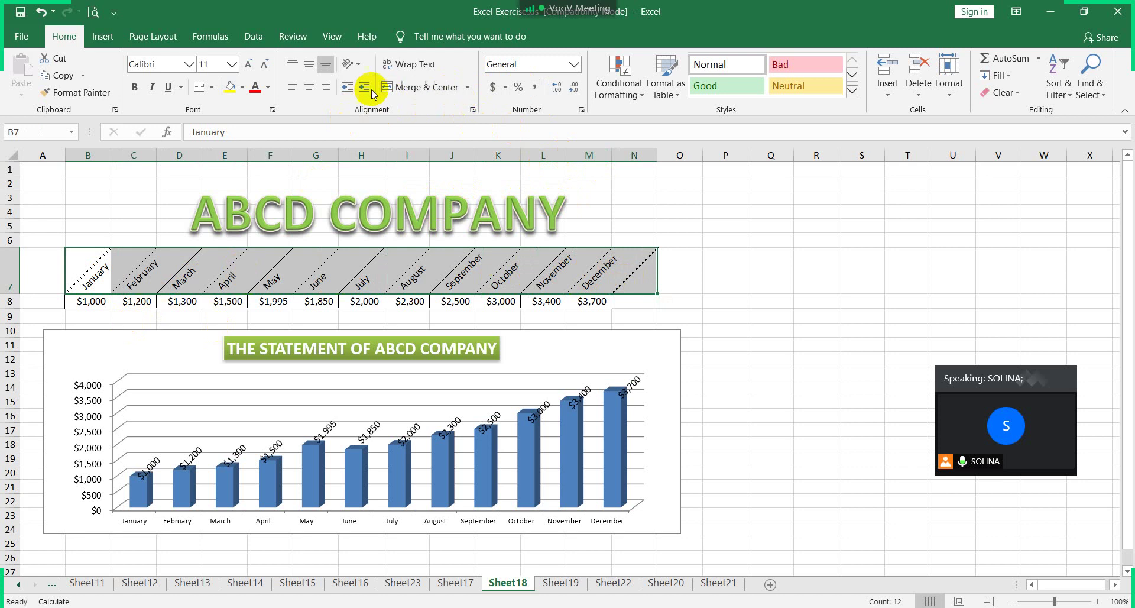
pyautogui.click(471, 109)
pyautogui.moveTo(786, 102); pyautogui.dragTo(399, 102)
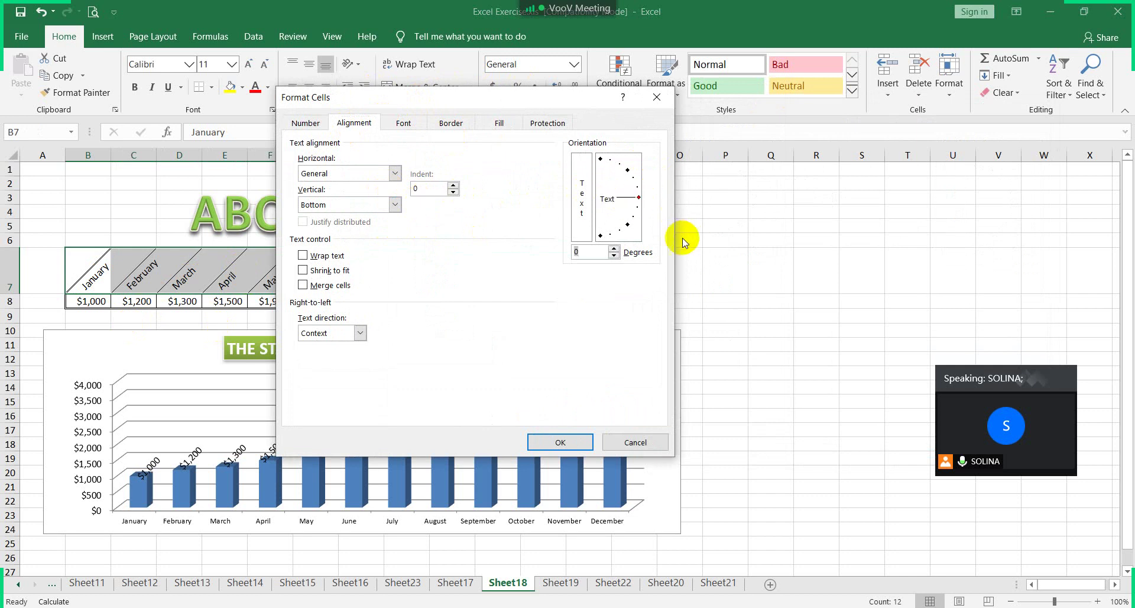
pyautogui.click(558, 441)
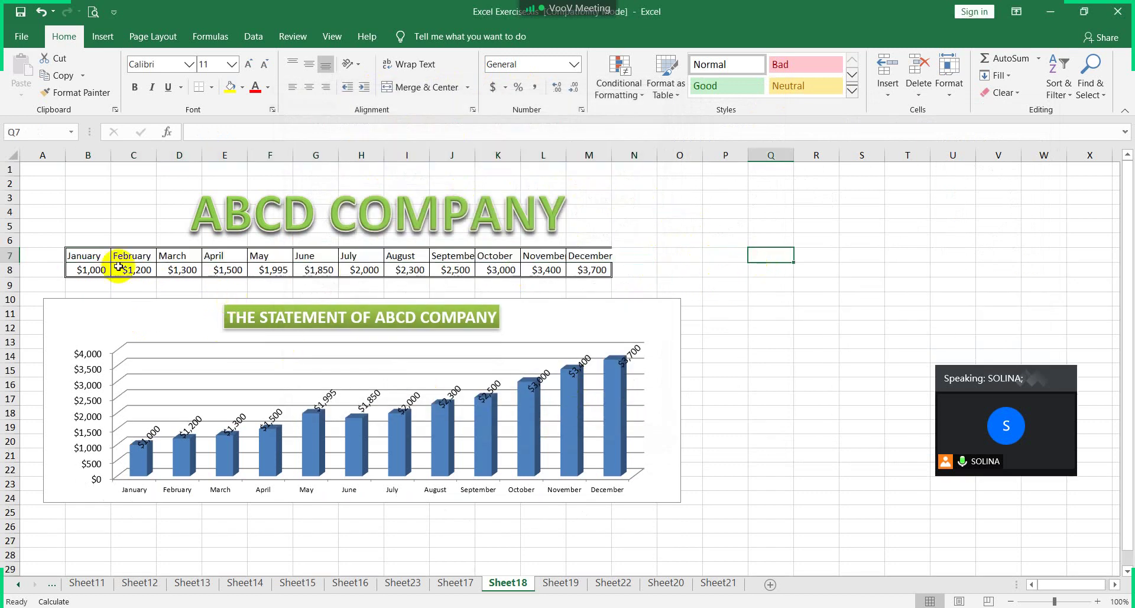
# Slant the month headers in B7:M7 by setting their text orientation to 45 degrees
pyautogui.moveTo(76, 255); pyautogui.dragTo(591, 259)
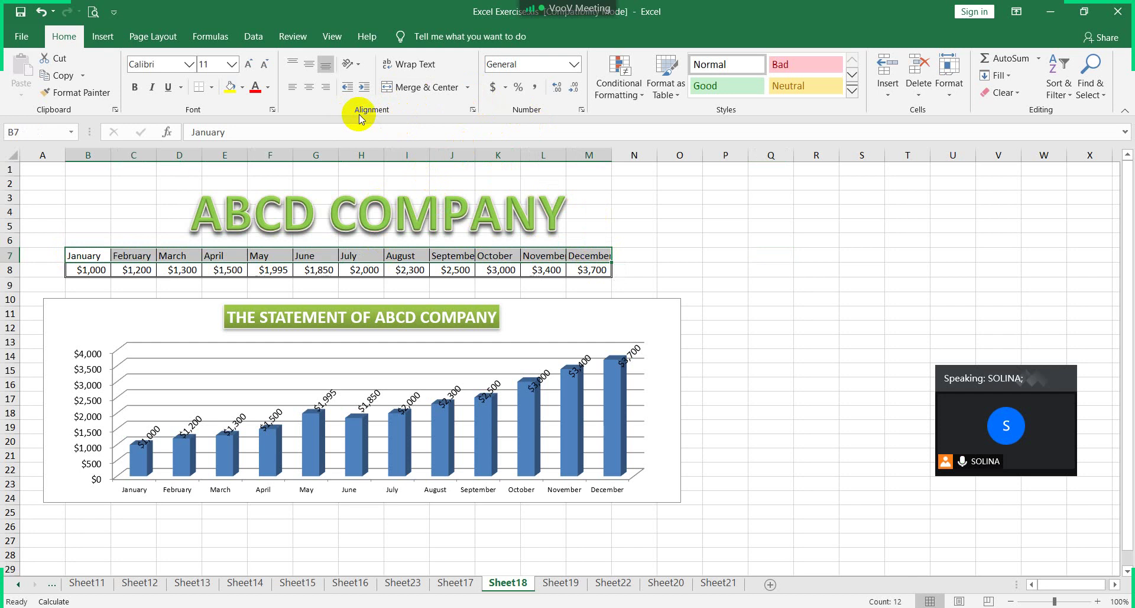
pyautogui.click(472, 110)
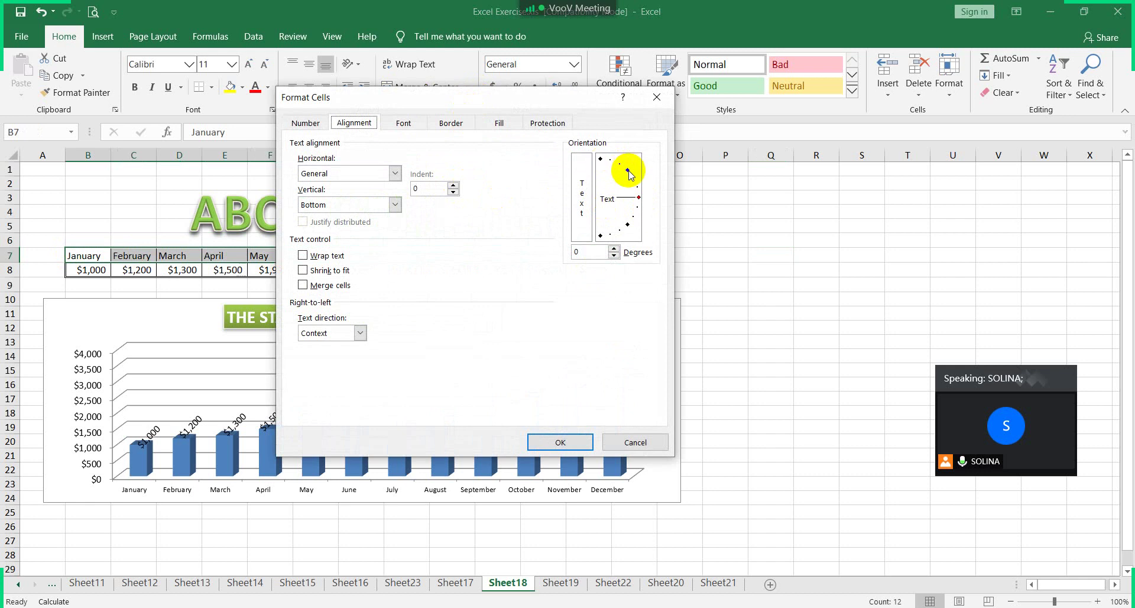
pyautogui.doubleClick(591, 255)
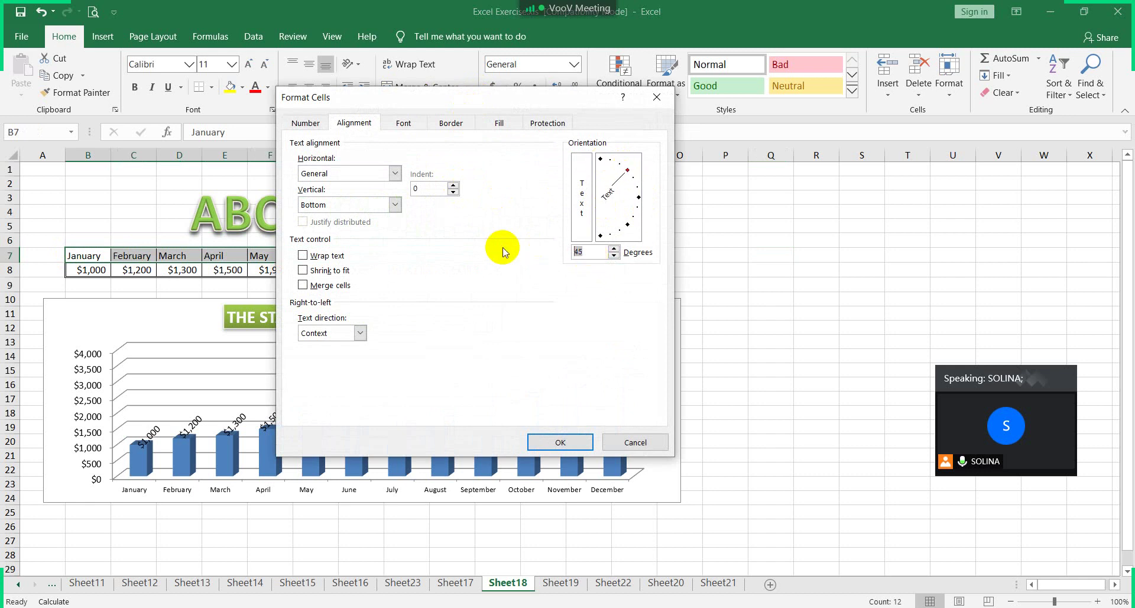
pyautogui.click(560, 441)
pyautogui.click(784, 269)
# Insert a Bar of Pie chart from the months and amounts in B7:M8
pyautogui.moveTo(594, 273); pyautogui.dragTo(598, 298)
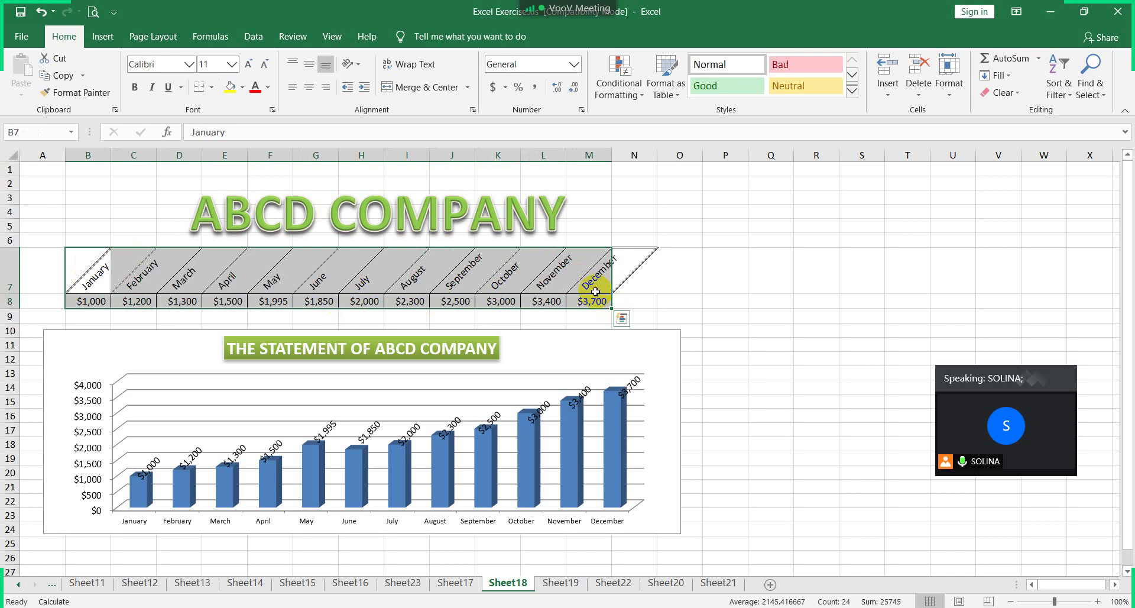
pyautogui.scroll(-2, 393, 360)
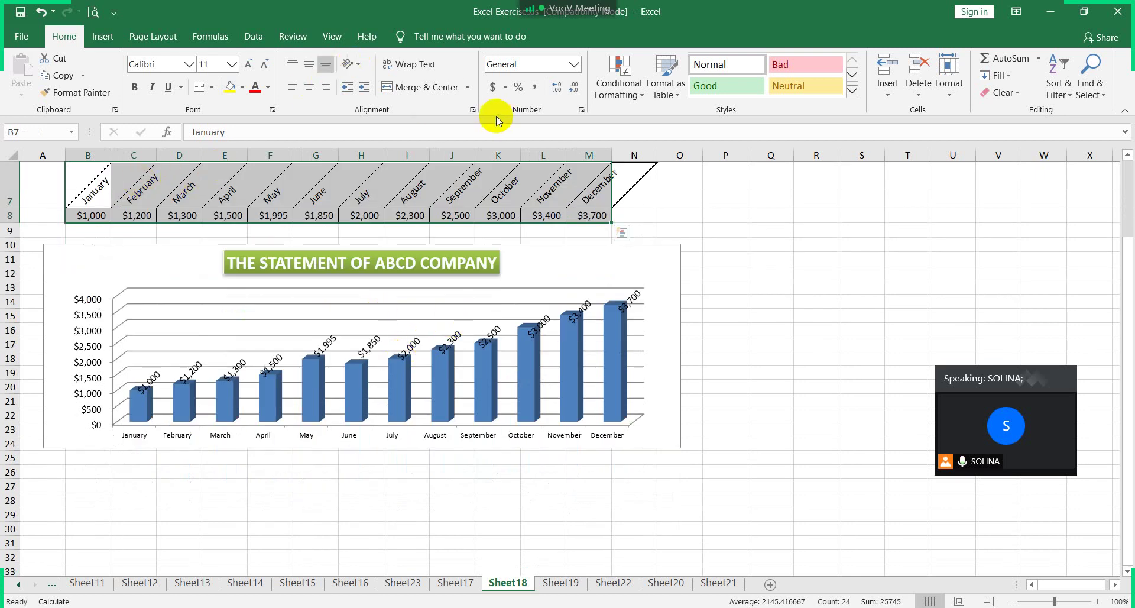
pyautogui.click(103, 37)
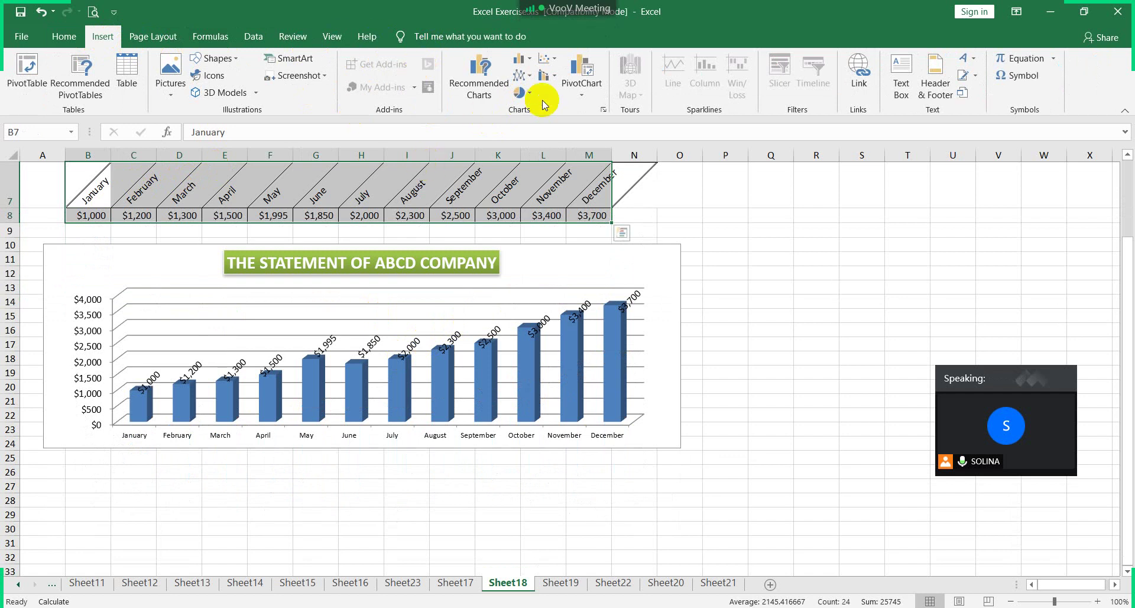
pyautogui.click(520, 93)
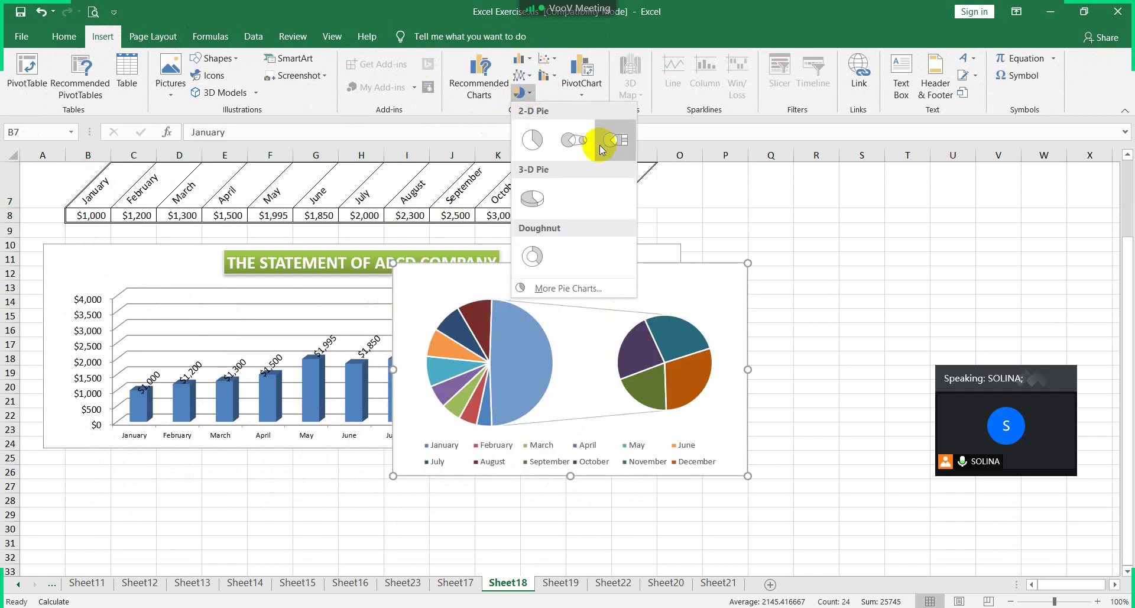
pyautogui.click(611, 139)
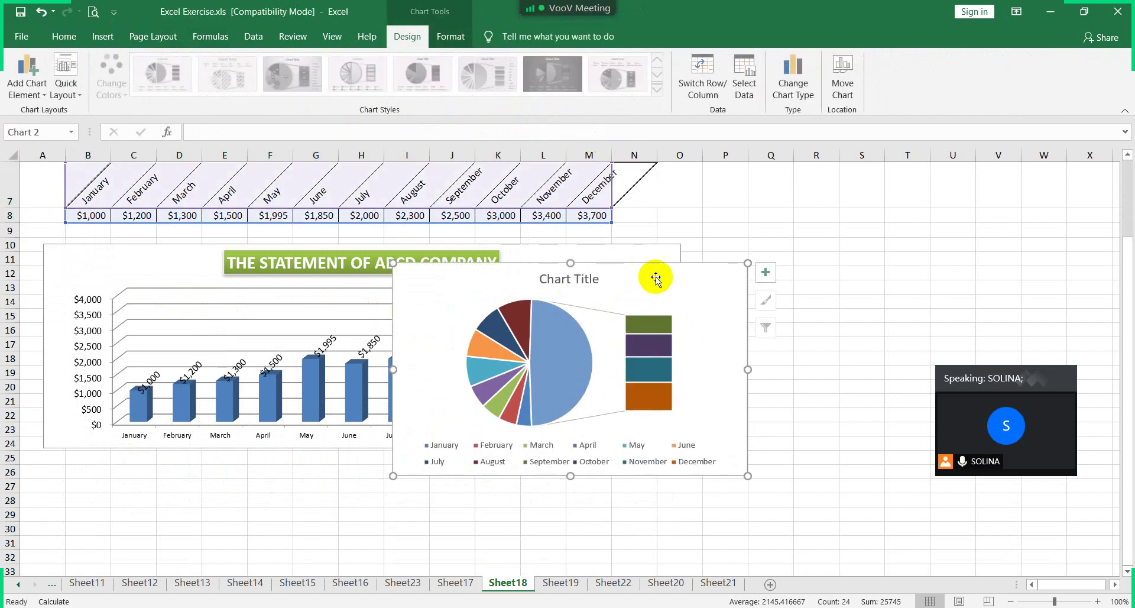
# Move the new Bar of Pie chart to the empty area beside the column chart, at about column P
pyautogui.moveTo(654, 278); pyautogui.dragTo(673, 390)
pyautogui.scroll(-4, 532, 296)
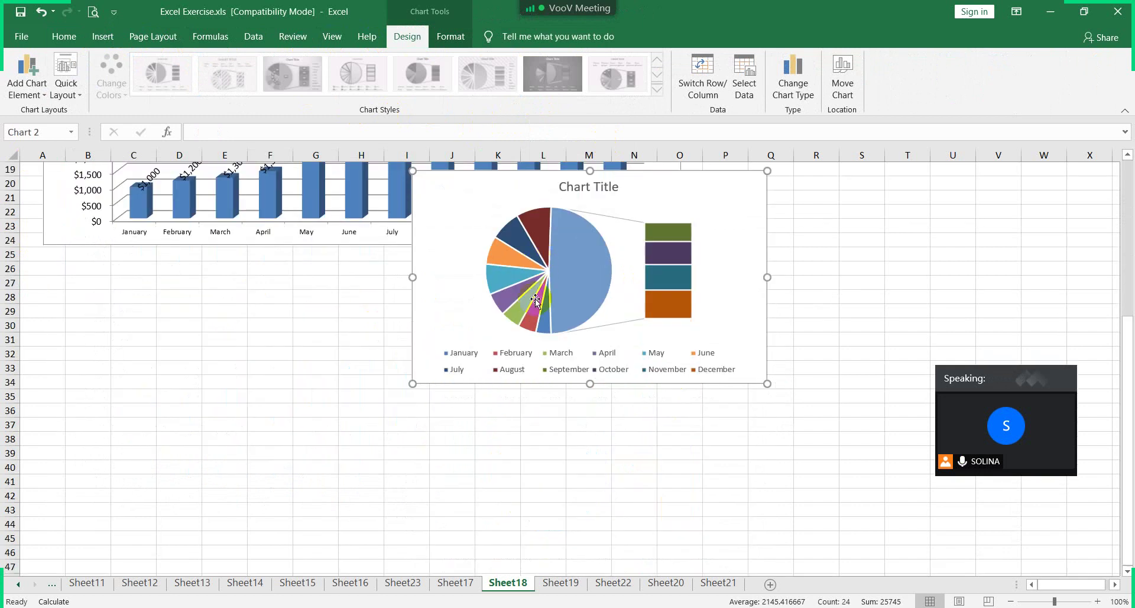
pyautogui.scroll(5, 653, 393)
pyautogui.moveTo(695, 427); pyautogui.dragTo(975, 292)
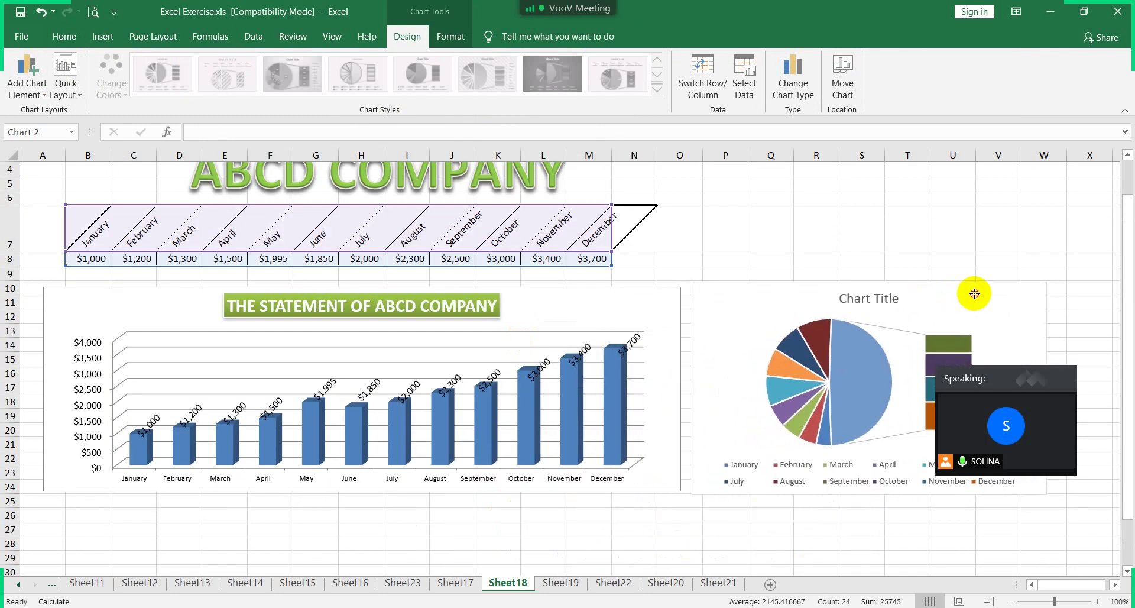
pyautogui.hscroll(6, 1114, 589)
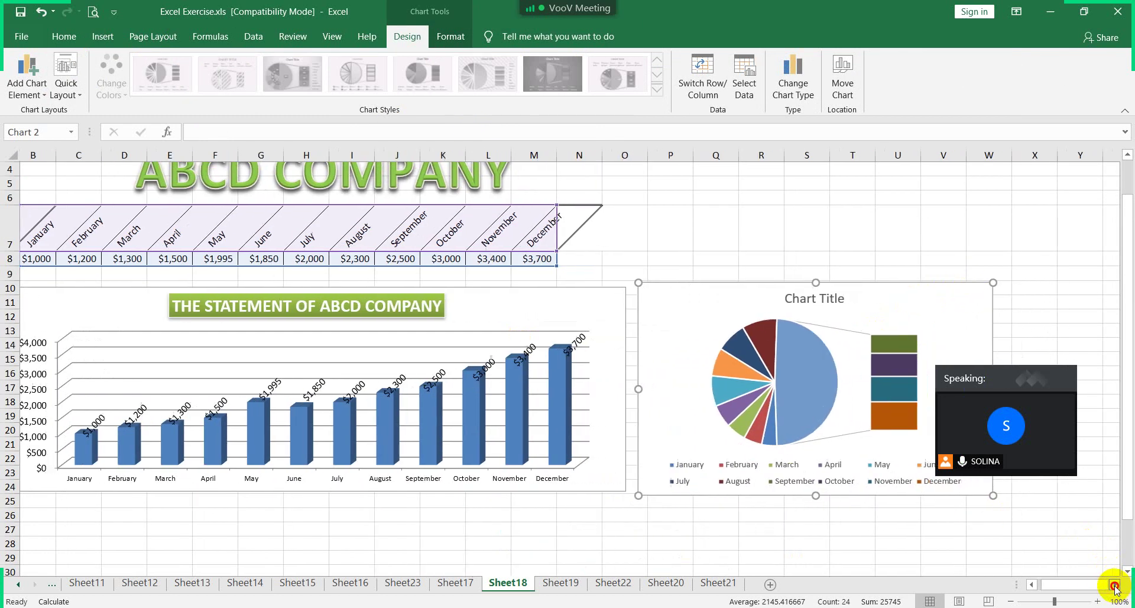
pyautogui.moveTo(1002, 351); pyautogui.dragTo(1079, 204)
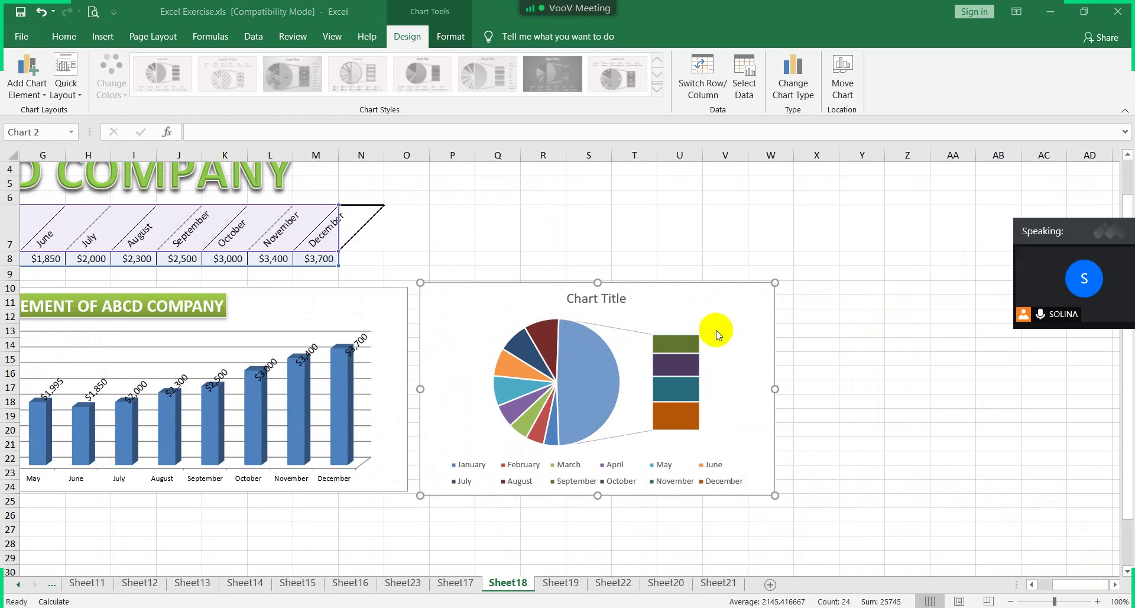
pyautogui.click(735, 309)
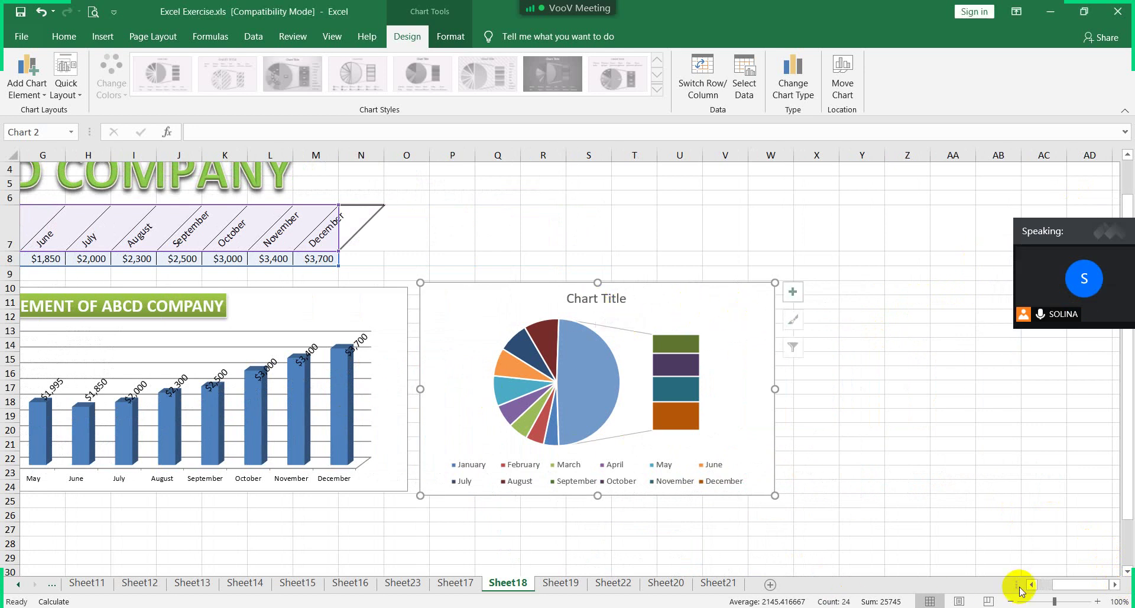
# Replace the Bar of Pie chart's title with "Company Statement"
pyautogui.moveTo(1061, 585); pyautogui.dragTo(1107, 584)
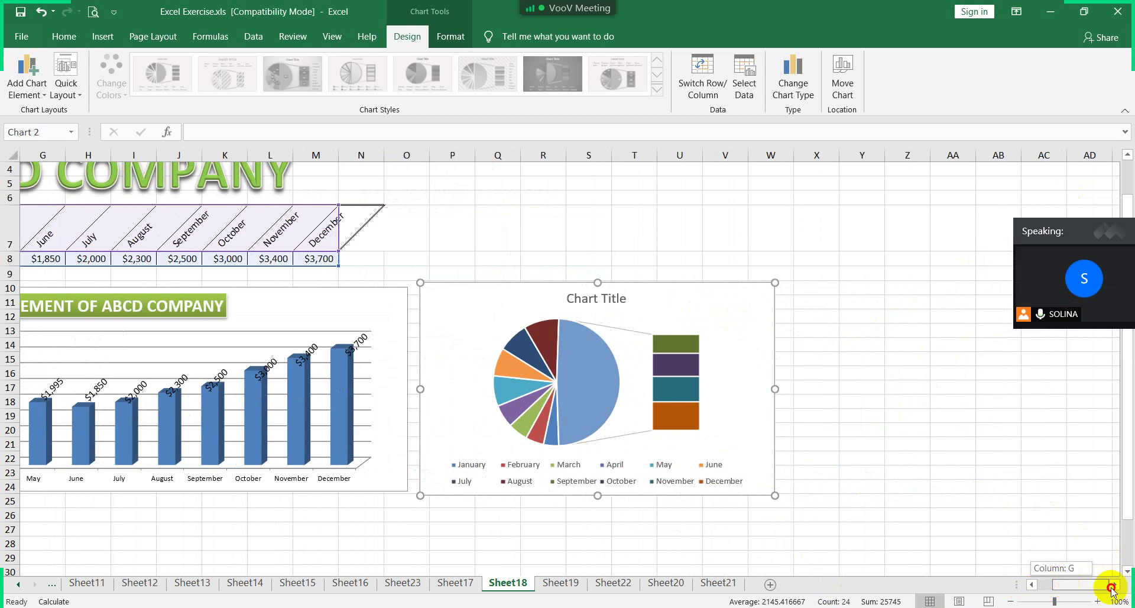
pyautogui.write('t')
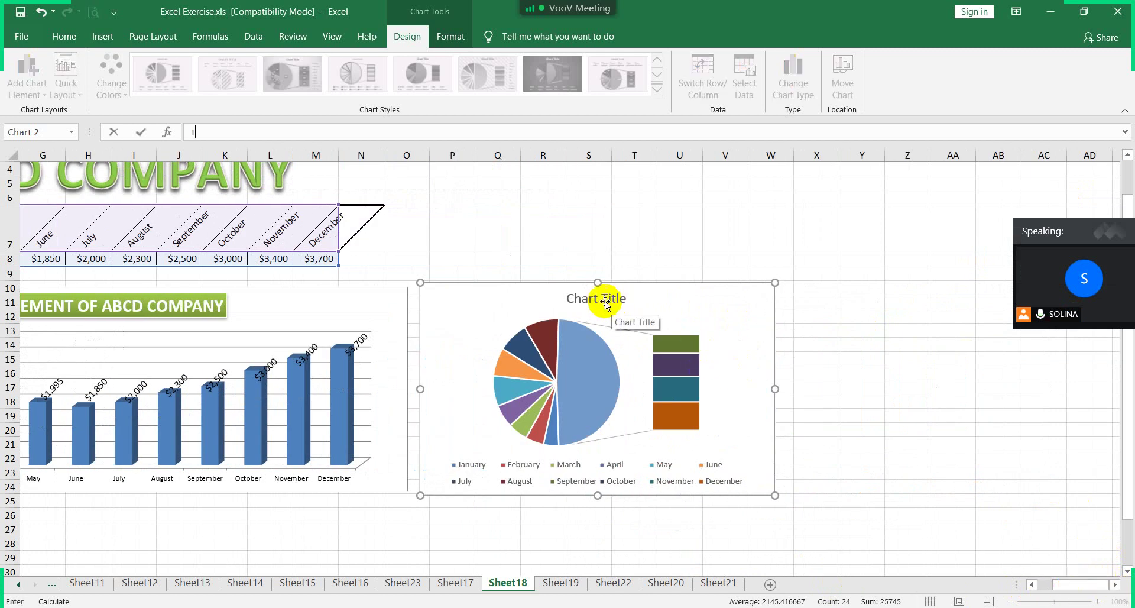
pyautogui.click(600, 298)
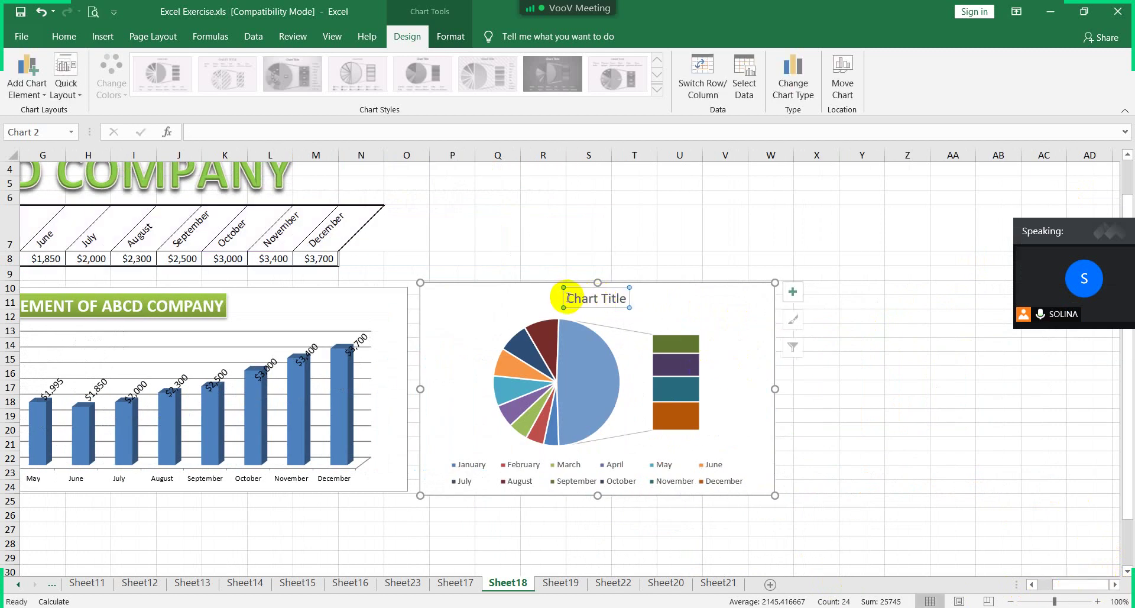
pyautogui.moveTo(566, 298); pyautogui.dragTo(728, 278)
pyautogui.write('d')
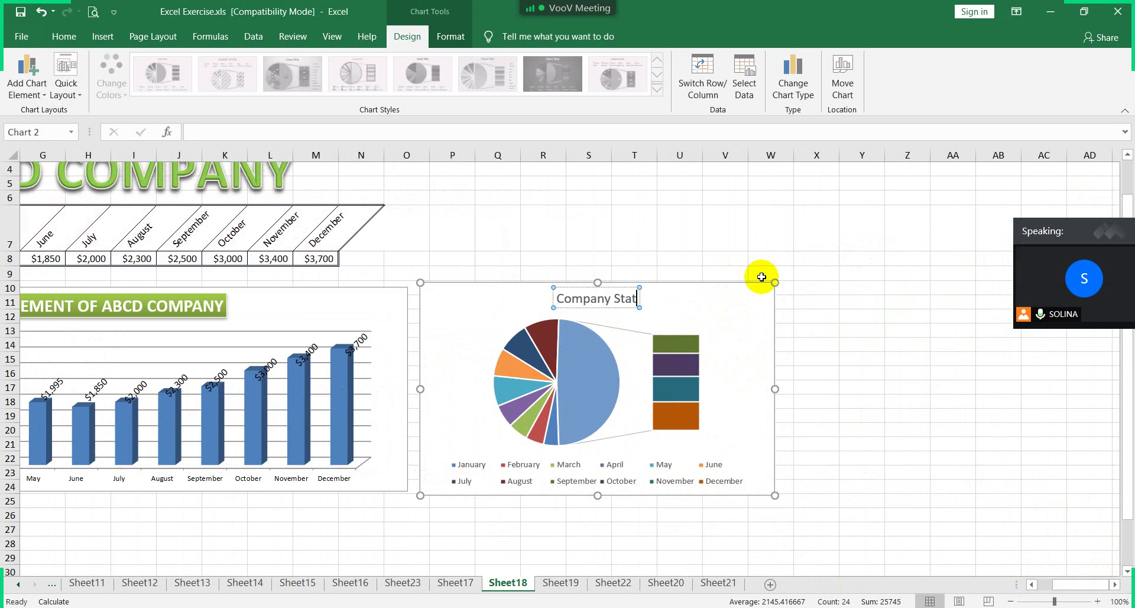
pyautogui.write('ment')
pyautogui.click(857, 300)
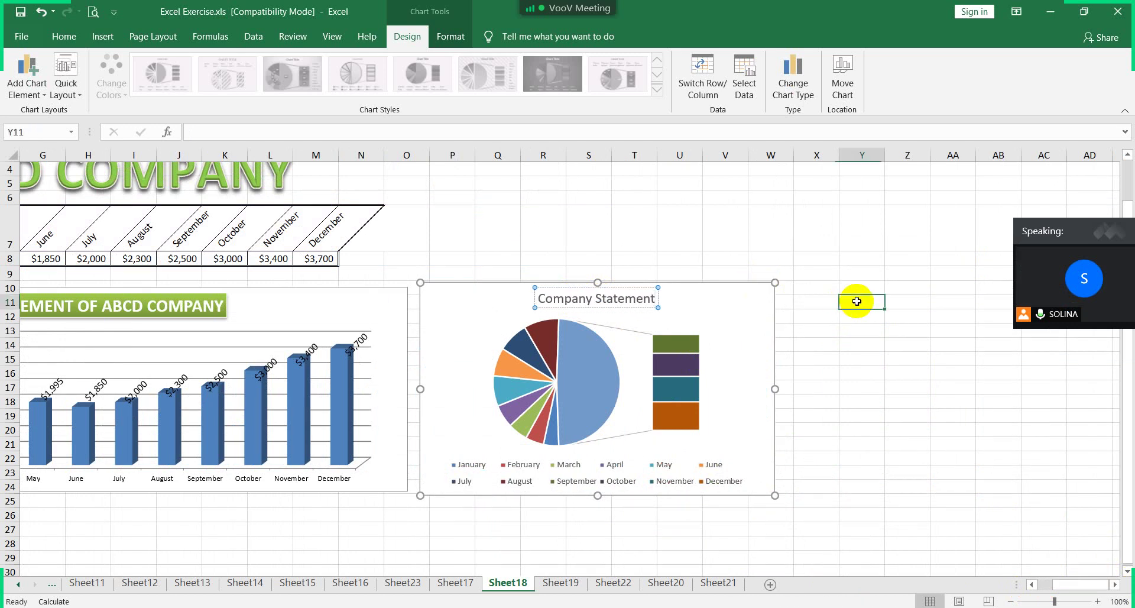
# Examine the parts of the Company Statement chart: title, pie slices, secondary bar and plot area
pyautogui.click(661, 306)
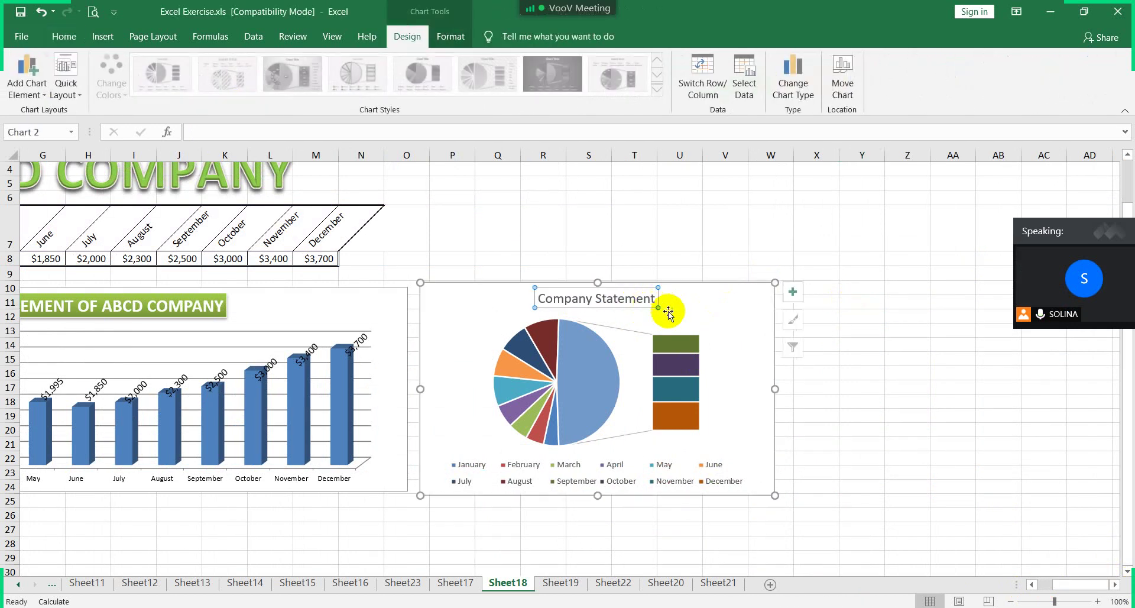
pyautogui.click(591, 298)
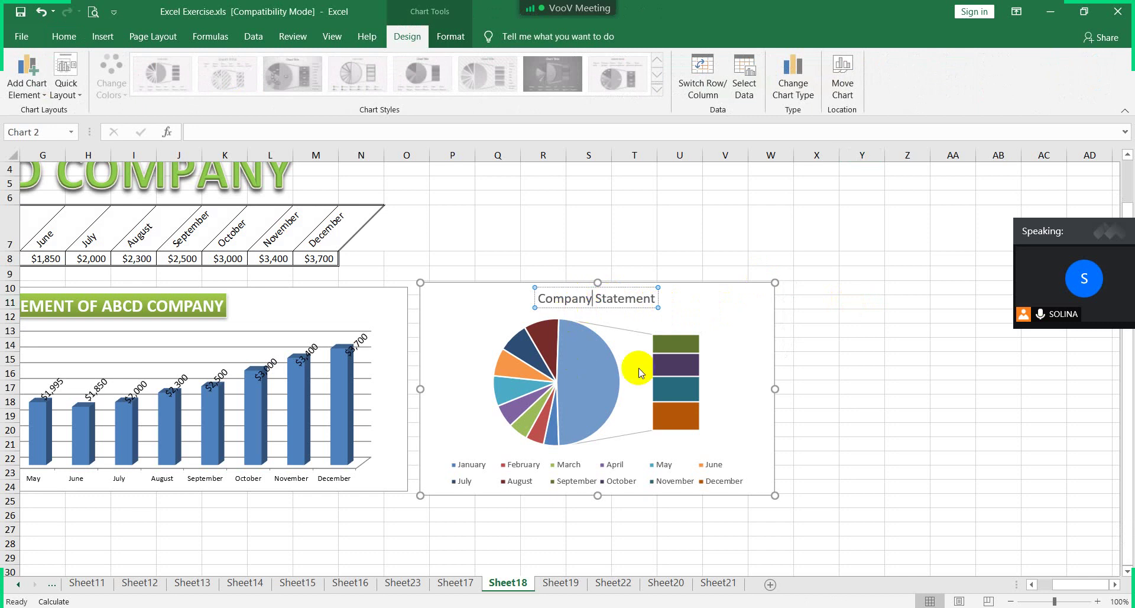
pyautogui.click(753, 316)
pyautogui.click(862, 318)
pyautogui.click(576, 382)
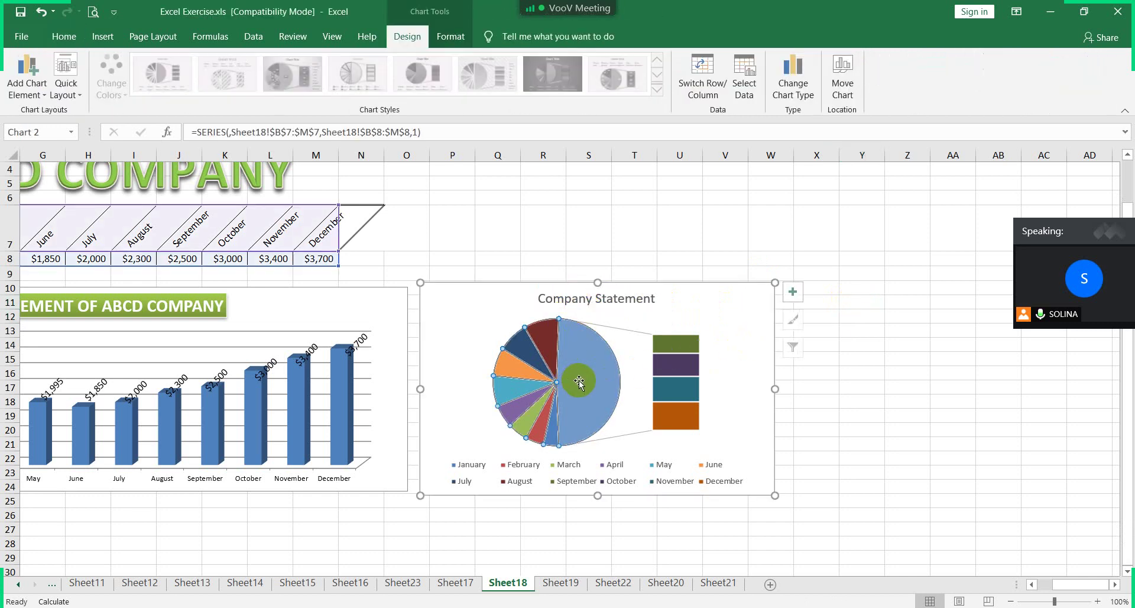
pyautogui.click(688, 391)
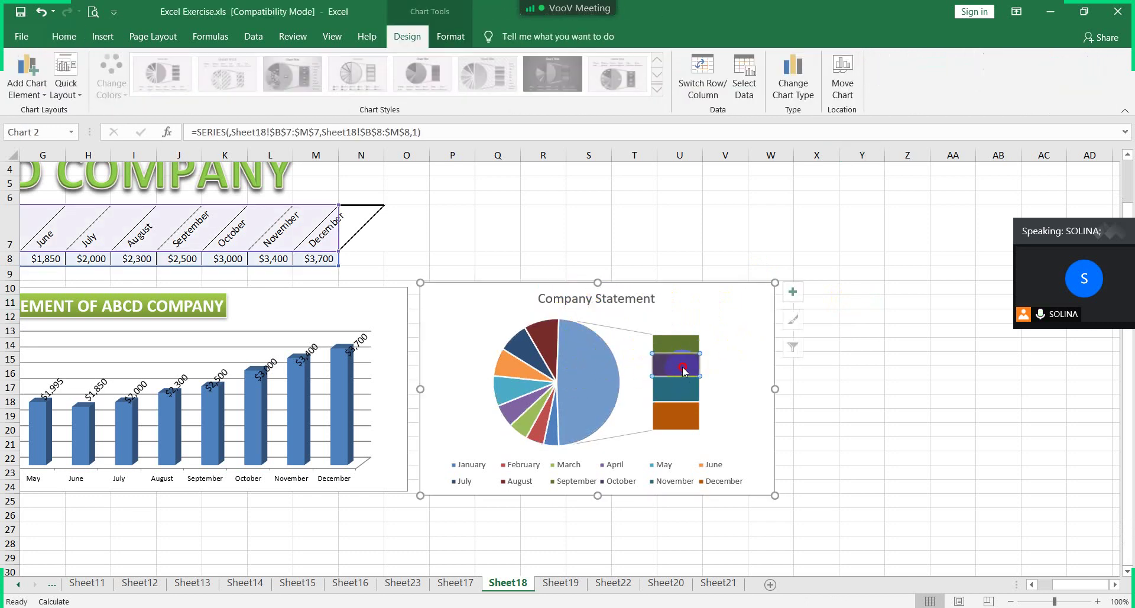
pyautogui.click(586, 368)
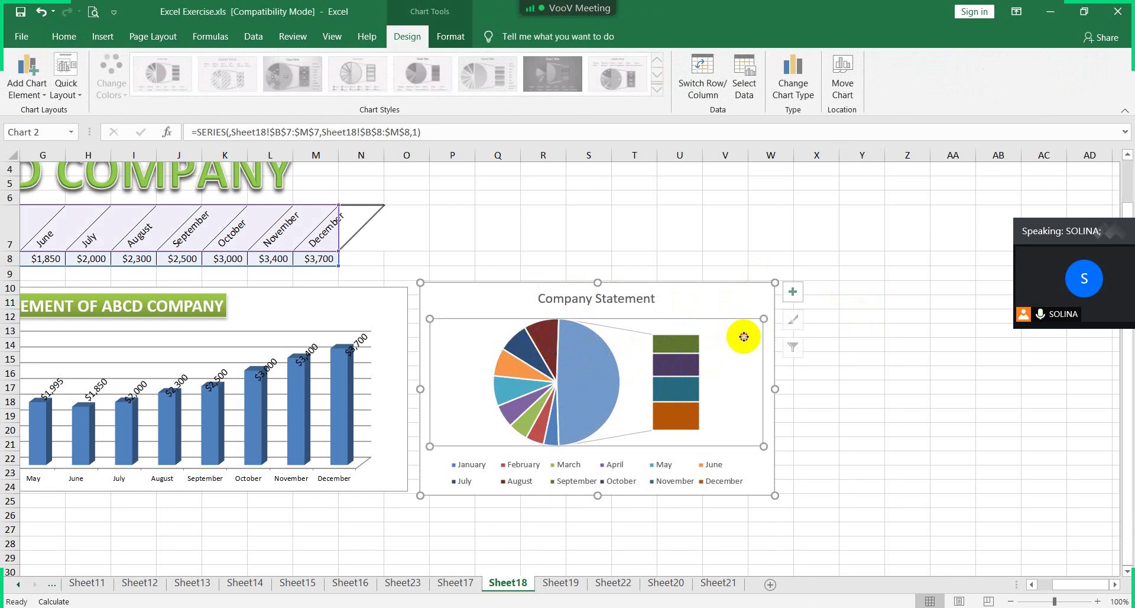
pyautogui.press('Escape')
pyautogui.press('Escape')
pyautogui.click(759, 357)
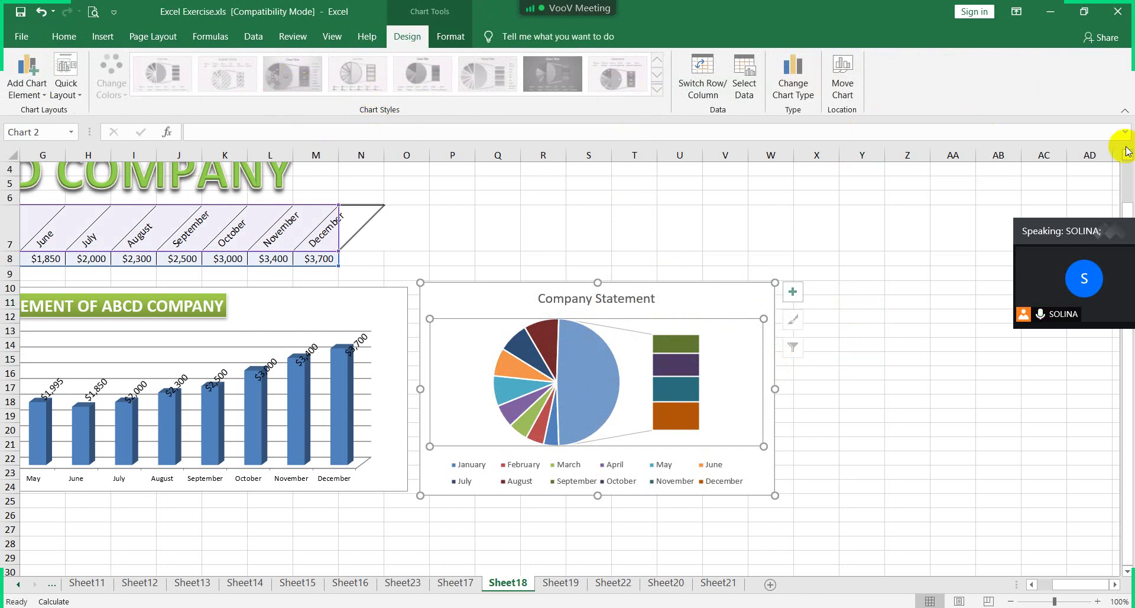
# Review the available chart types for the Company Statement chart and keep Bar of Pie
pyautogui.click(803, 81)
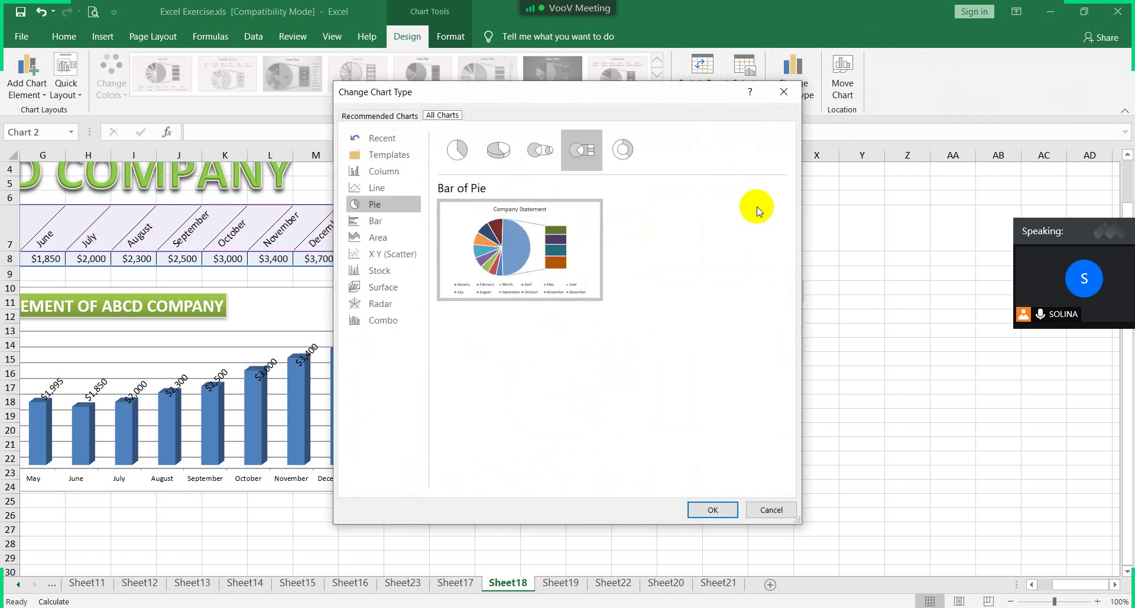
pyautogui.click(490, 277)
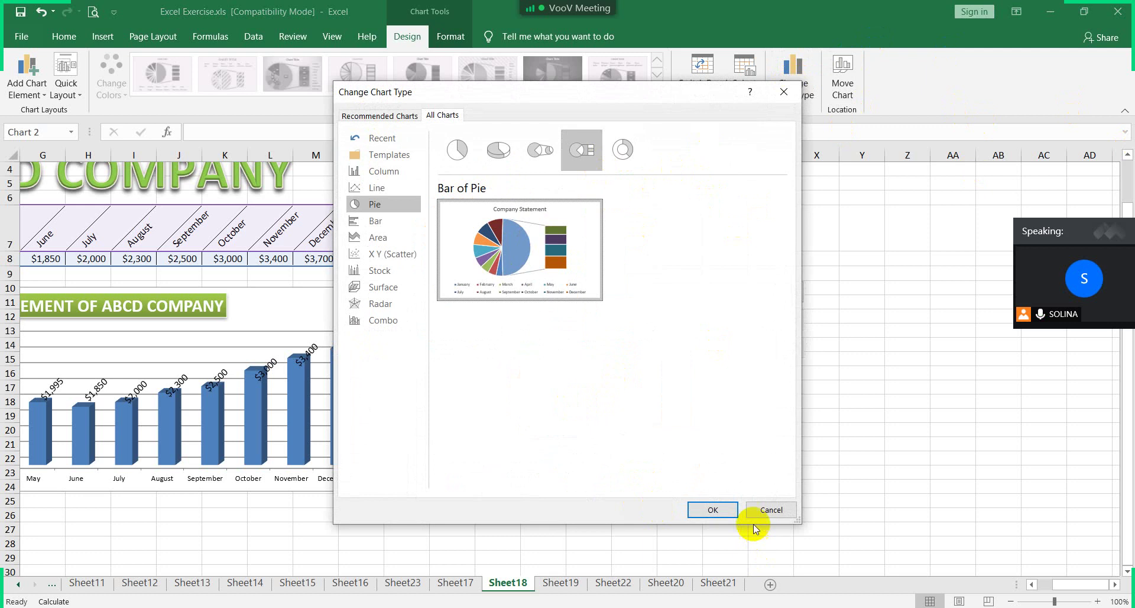
pyautogui.click(717, 512)
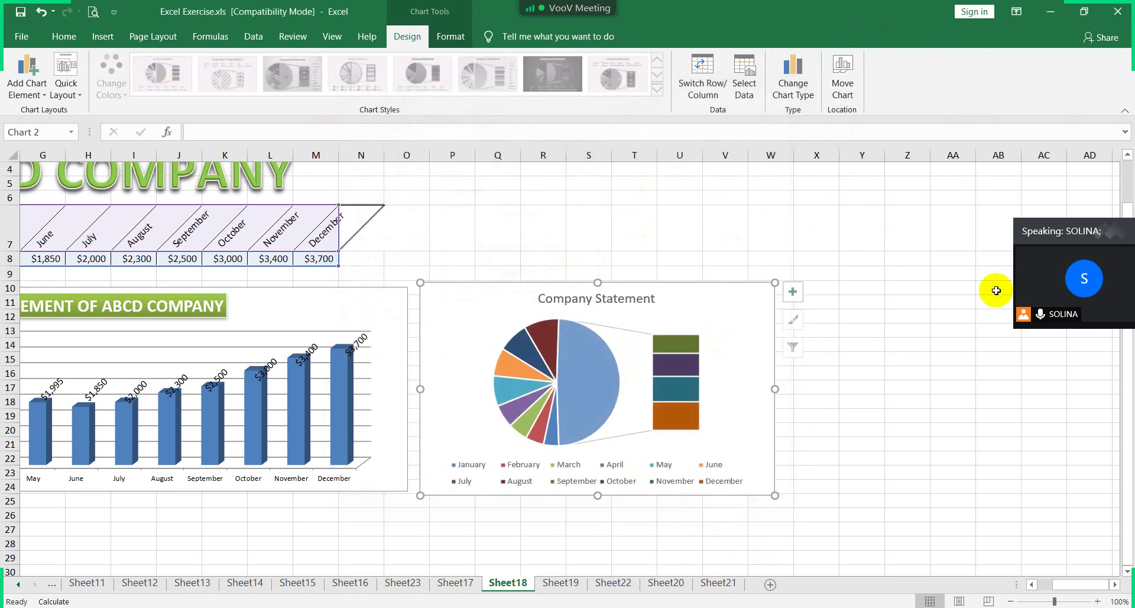
# Add data labels with Best Fit placement to the Company Statement chart and deselect it
pyautogui.click(864, 409)
pyautogui.click(771, 308)
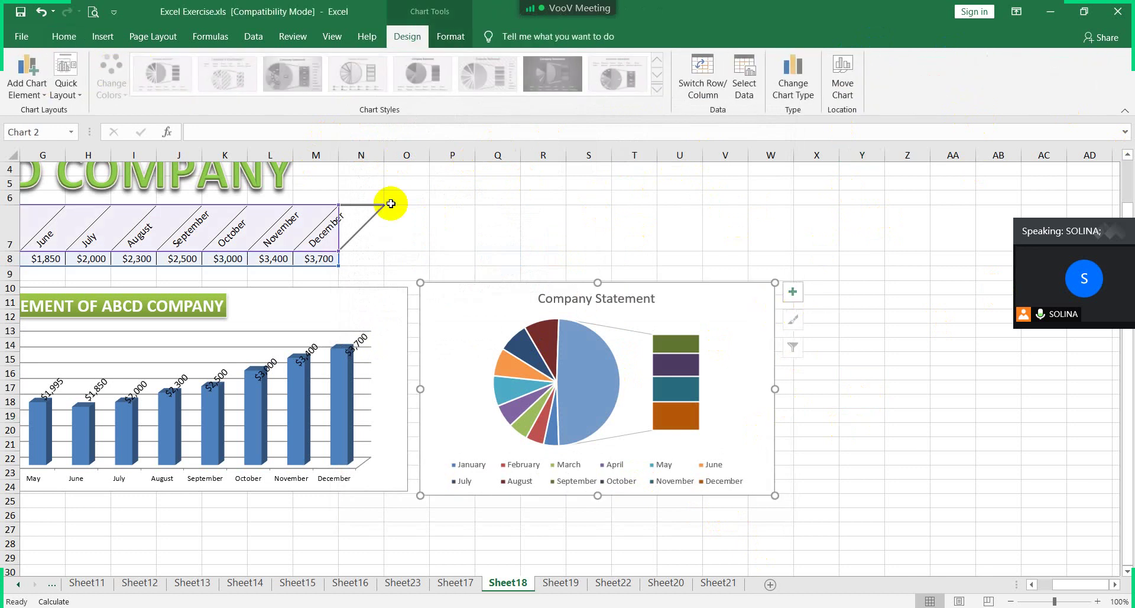
pyautogui.click(27, 80)
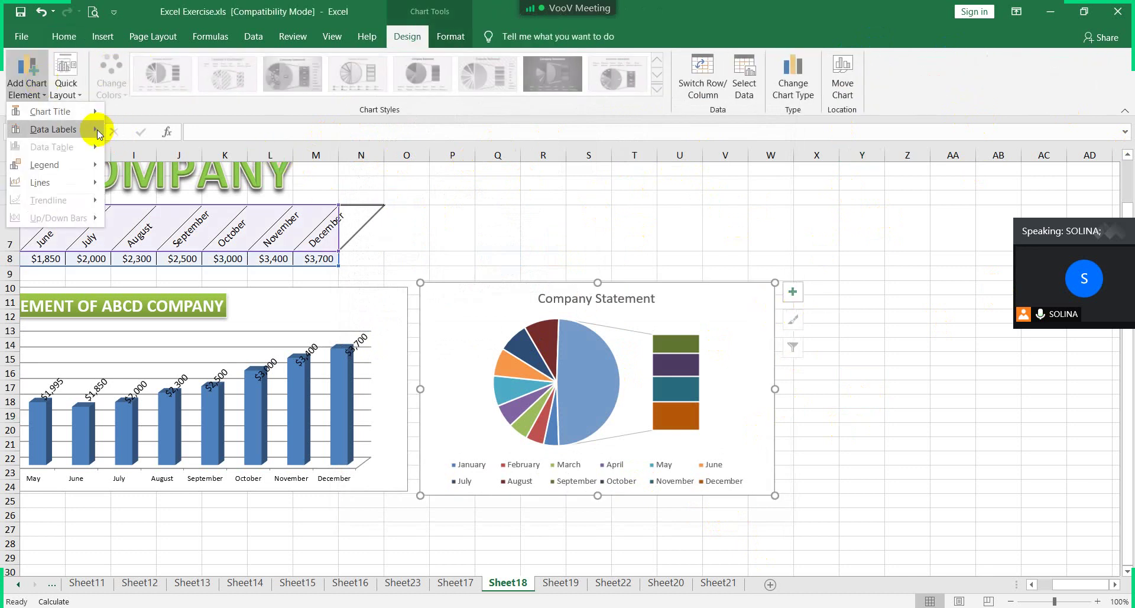
pyautogui.moveTo(94, 130)
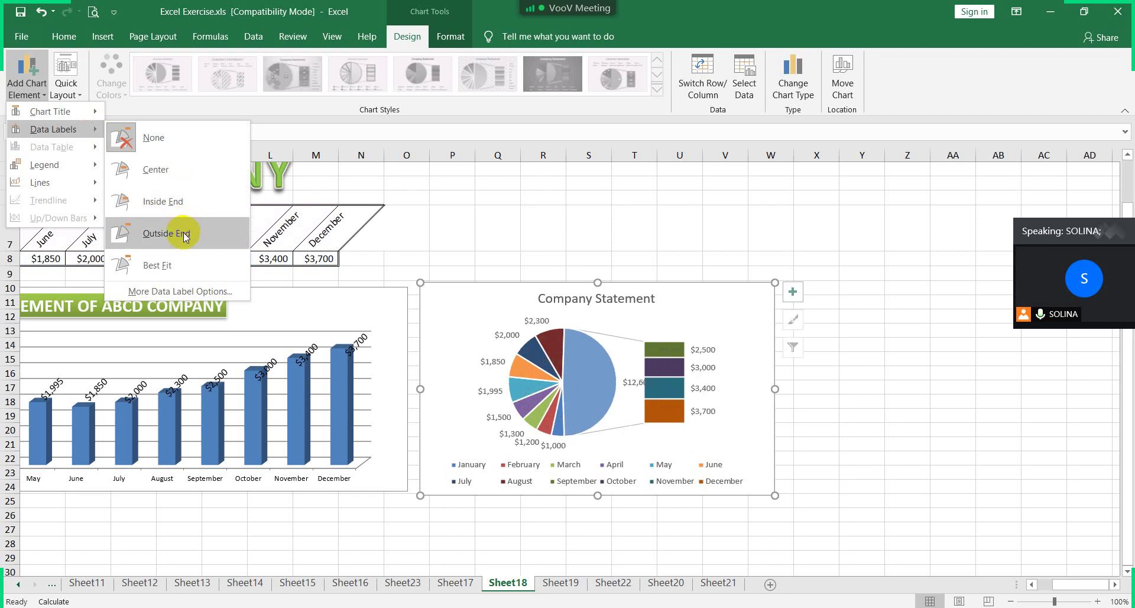
pyautogui.click(180, 265)
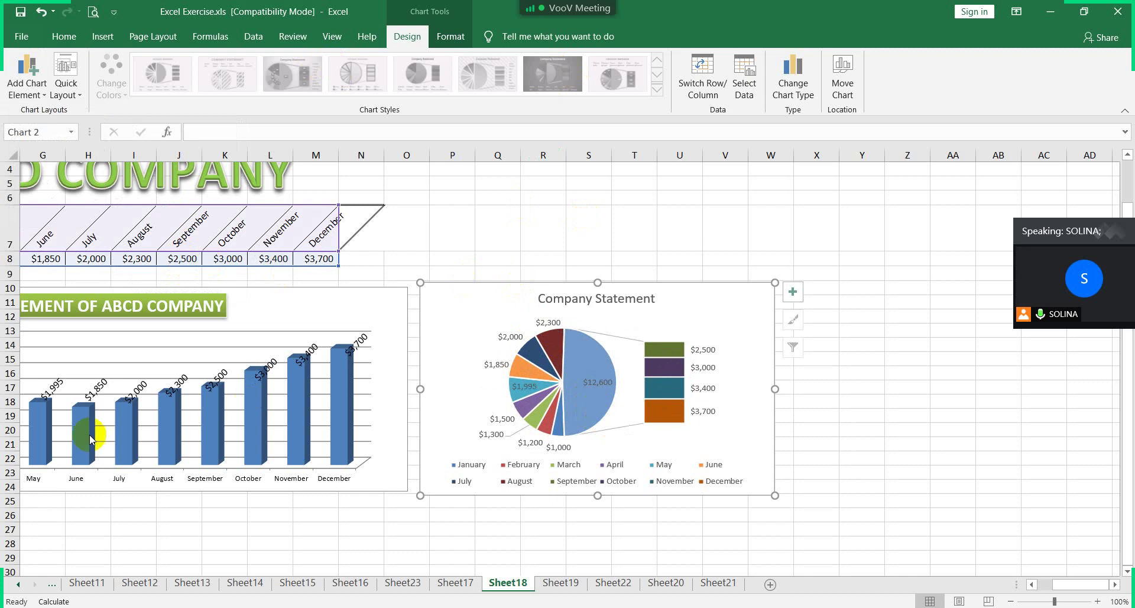
pyautogui.click(445, 223)
pyautogui.click(864, 471)
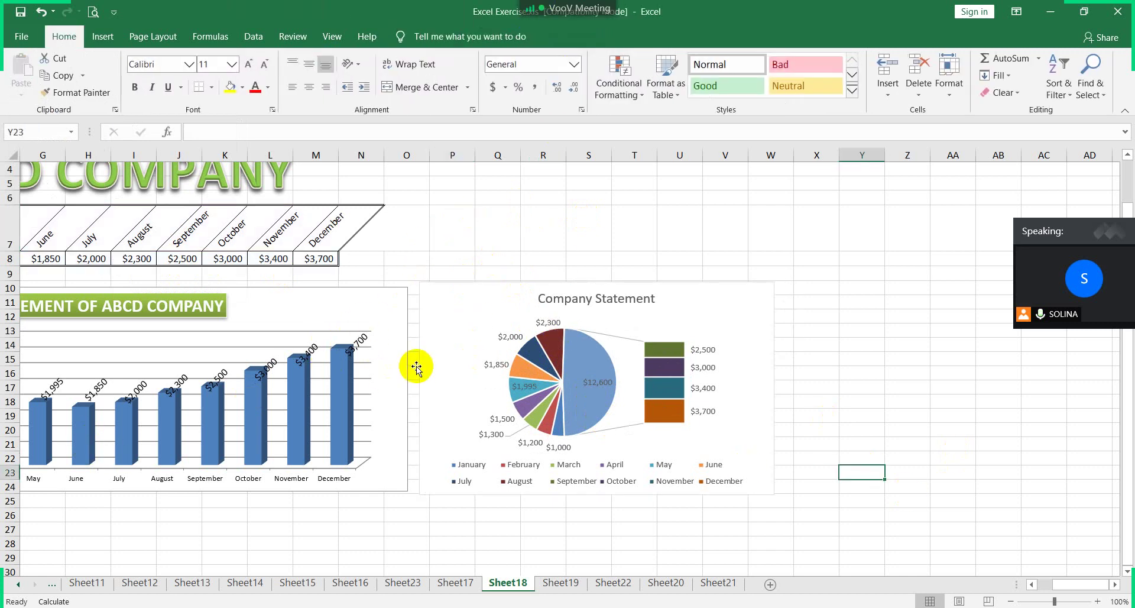
# Look over both ABCD Company charts on Sheet18, and review the Subtotal, Total Salary and Consolidate exercises on the sheets up to Sheet21
pyautogui.moveTo(1064, 584); pyautogui.dragTo(1025, 585)
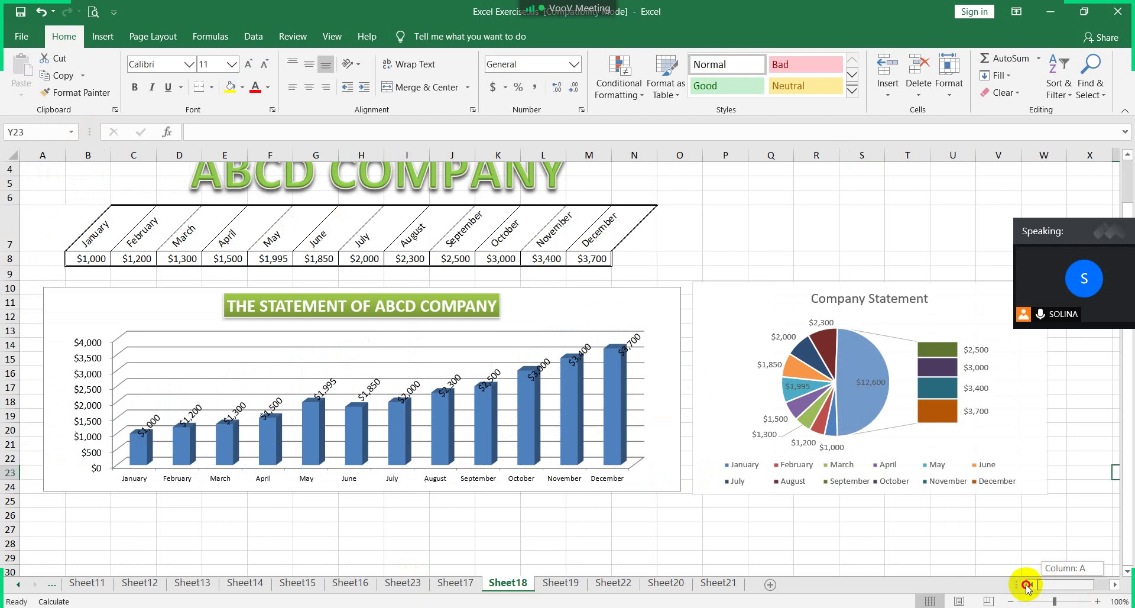
pyautogui.click(406, 495)
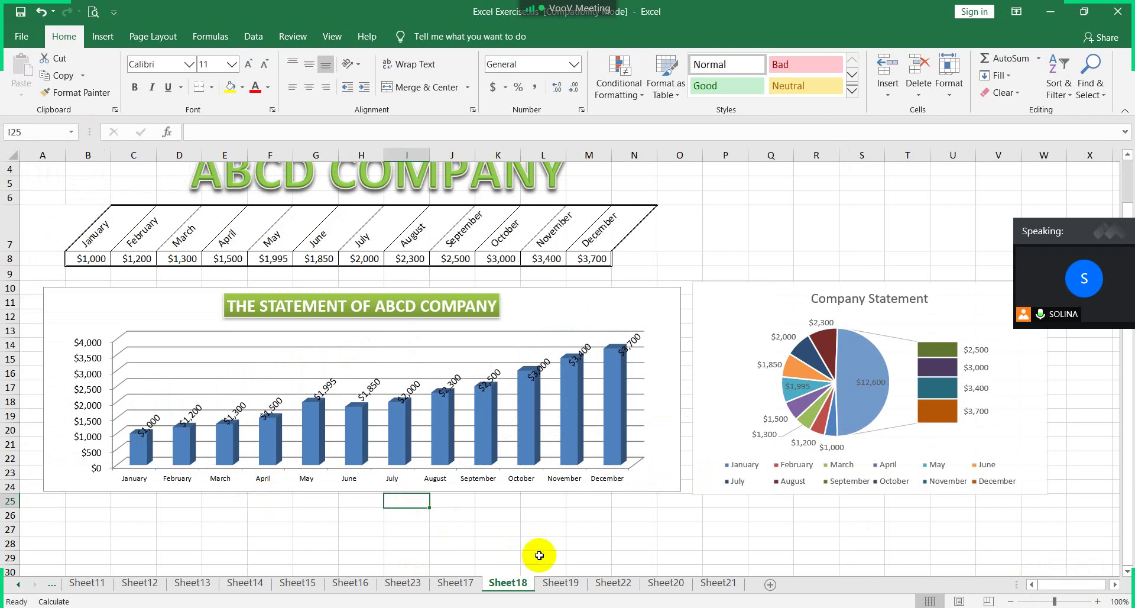
pyautogui.click(560, 583)
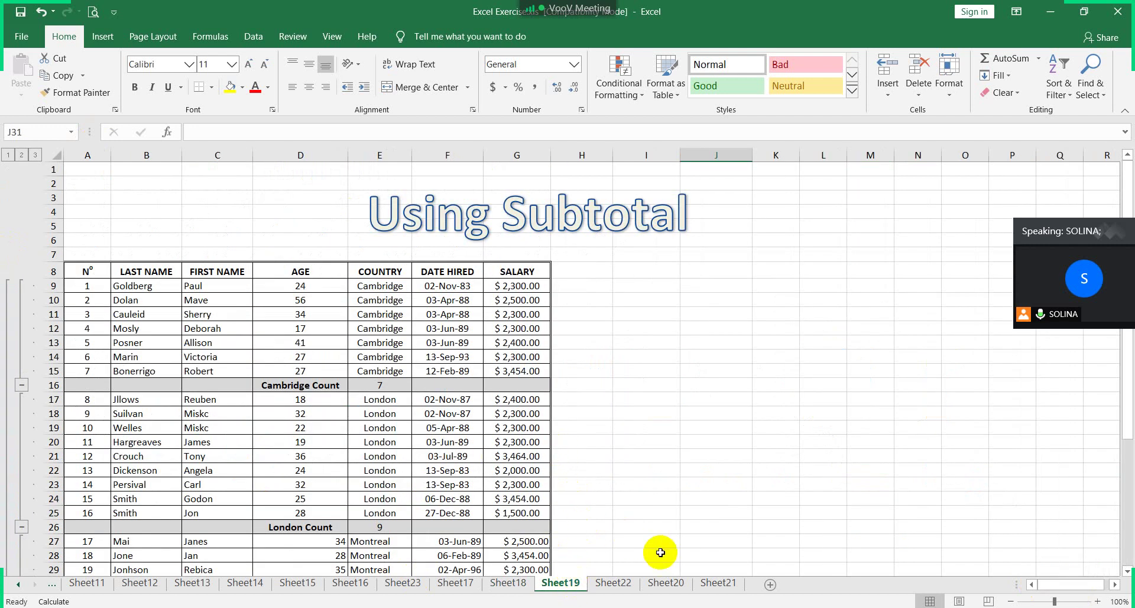
pyautogui.click(606, 584)
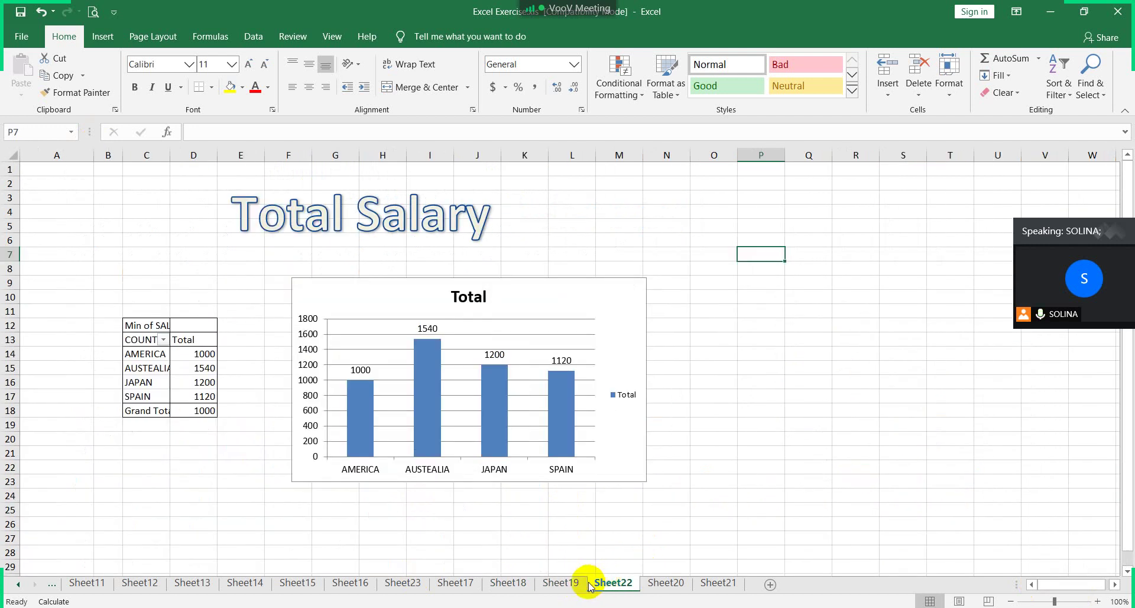
pyautogui.click(650, 586)
pyautogui.click(713, 584)
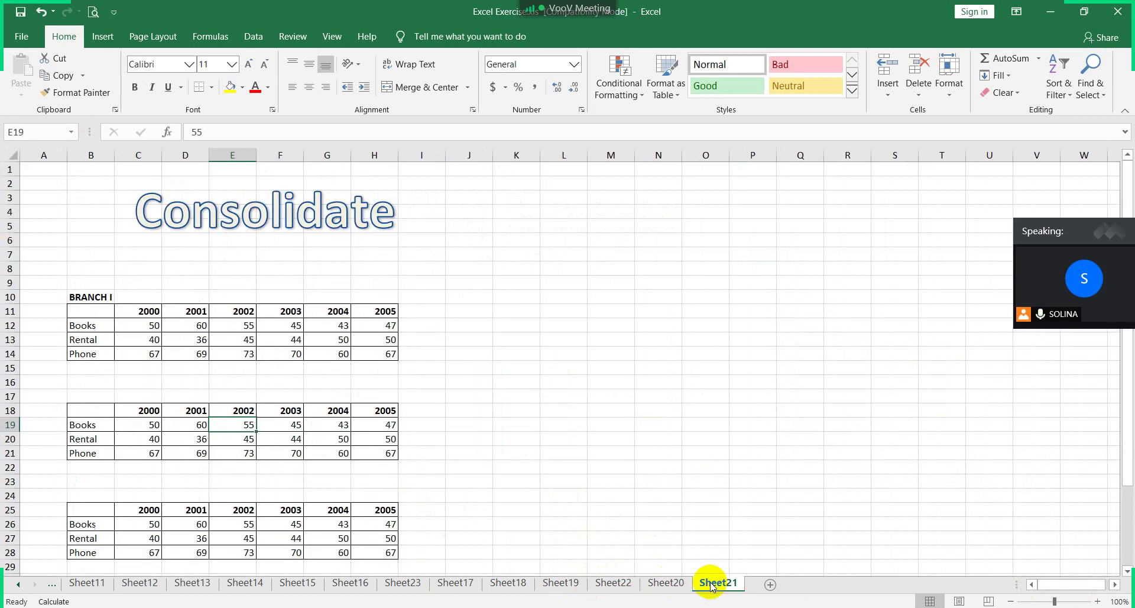
# Go back through the exercise sheets to Sheet23 and examine the Graphics of Fiscal Years tables and charts from the top
pyautogui.click(618, 584)
pyautogui.click(551, 584)
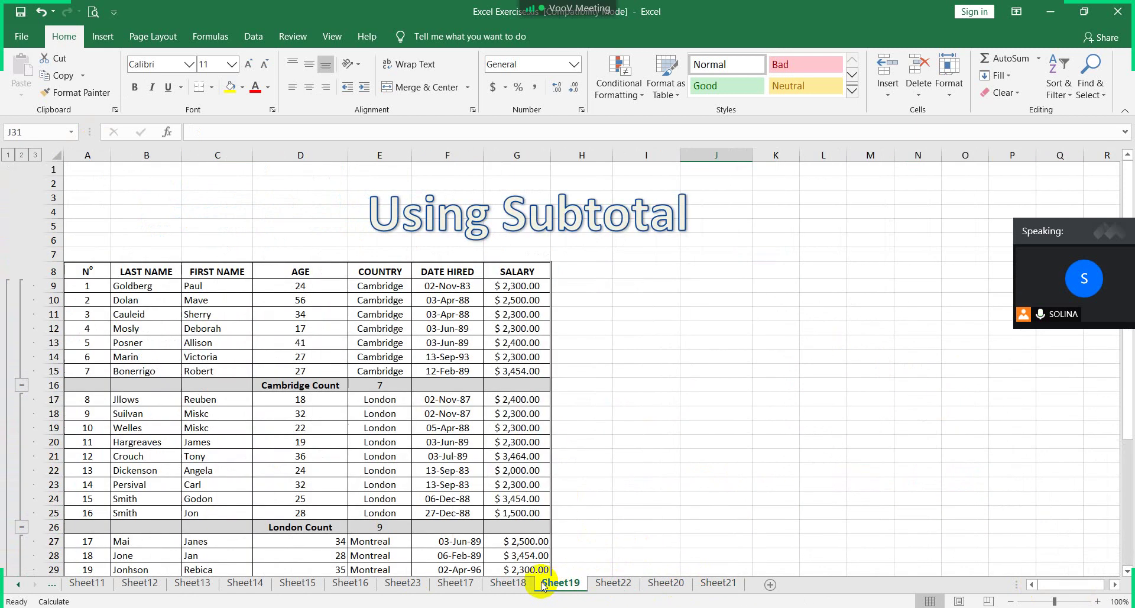
pyautogui.click(508, 584)
pyautogui.click(403, 584)
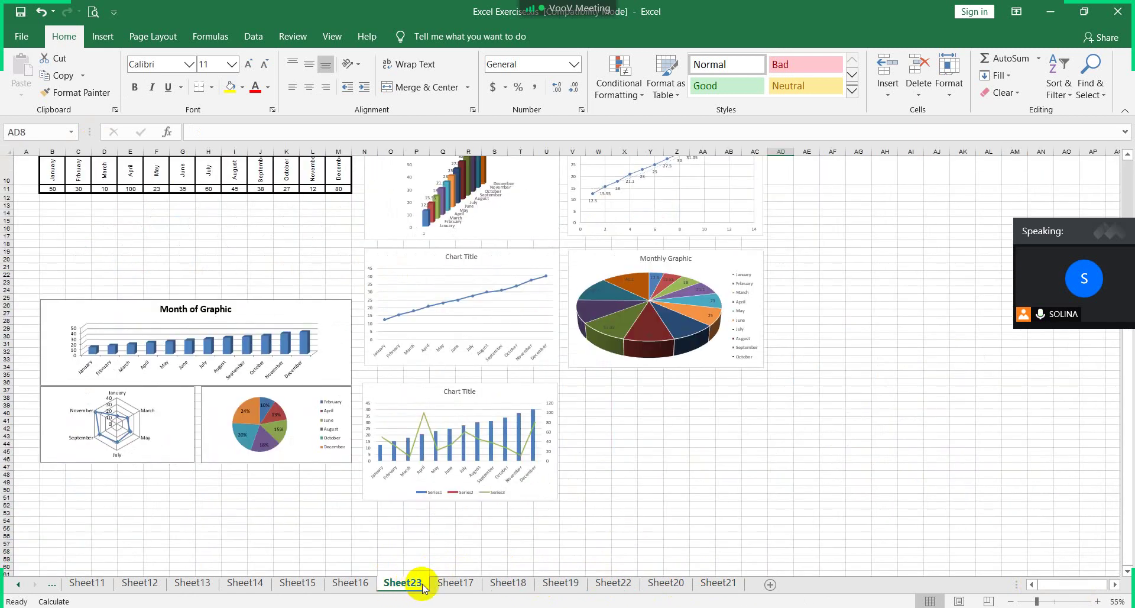
pyautogui.scroll(3, 611, 496)
pyautogui.click(877, 281)
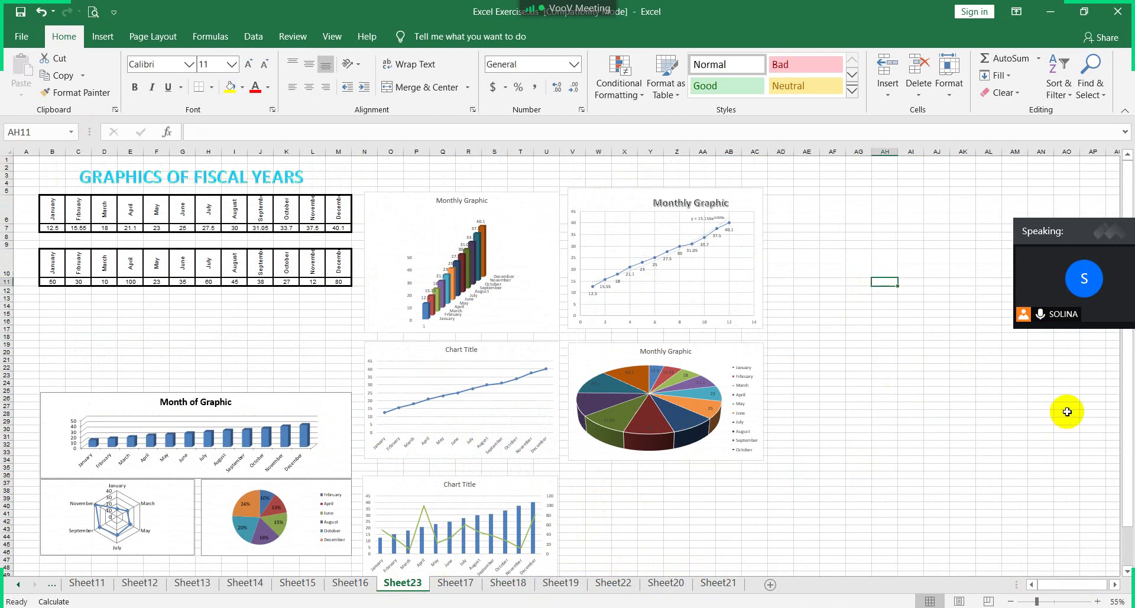